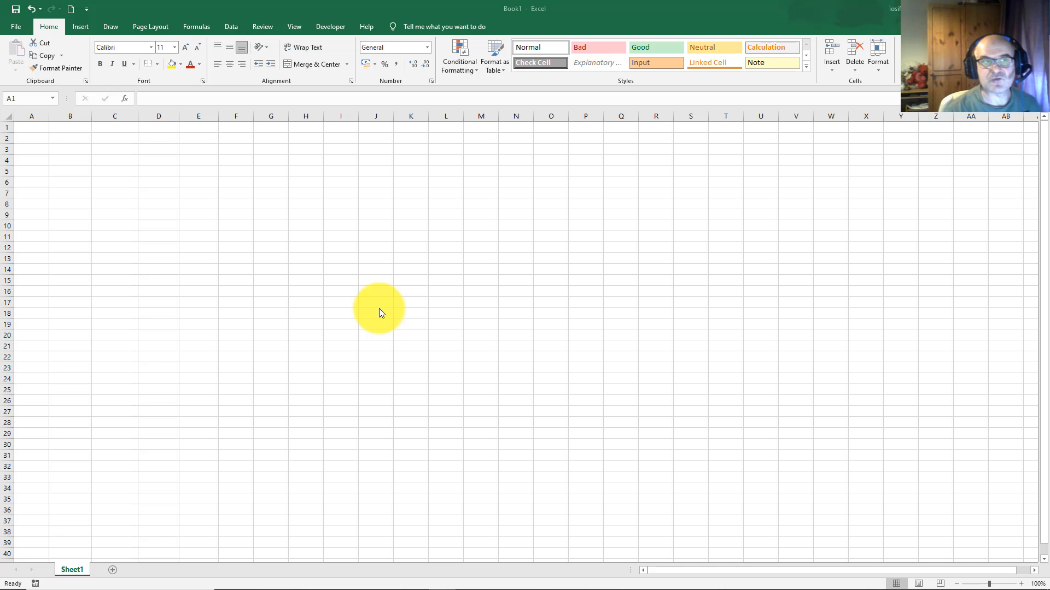
Step: Enter 1 in cell A1 and 2 in cell A2
click(34, 127)
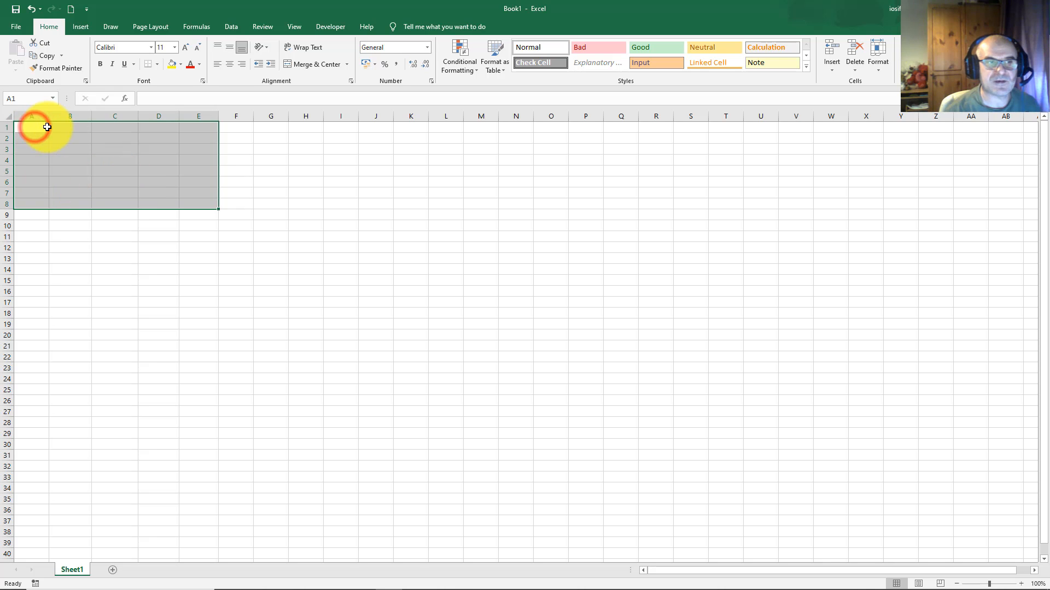
click(40, 129)
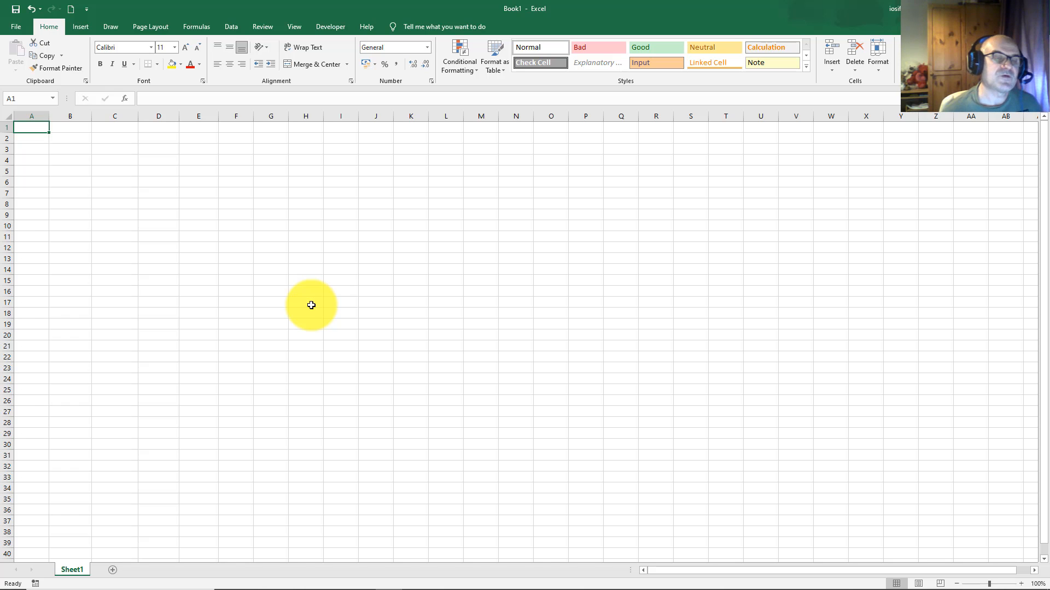
text(1)
key(Return)
text(2)
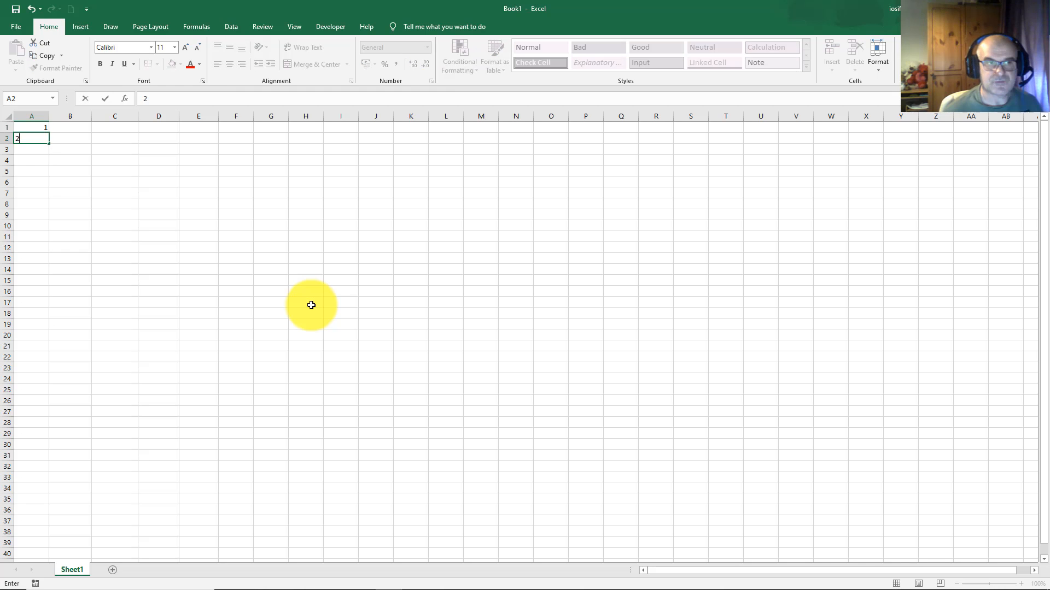
key(Return)
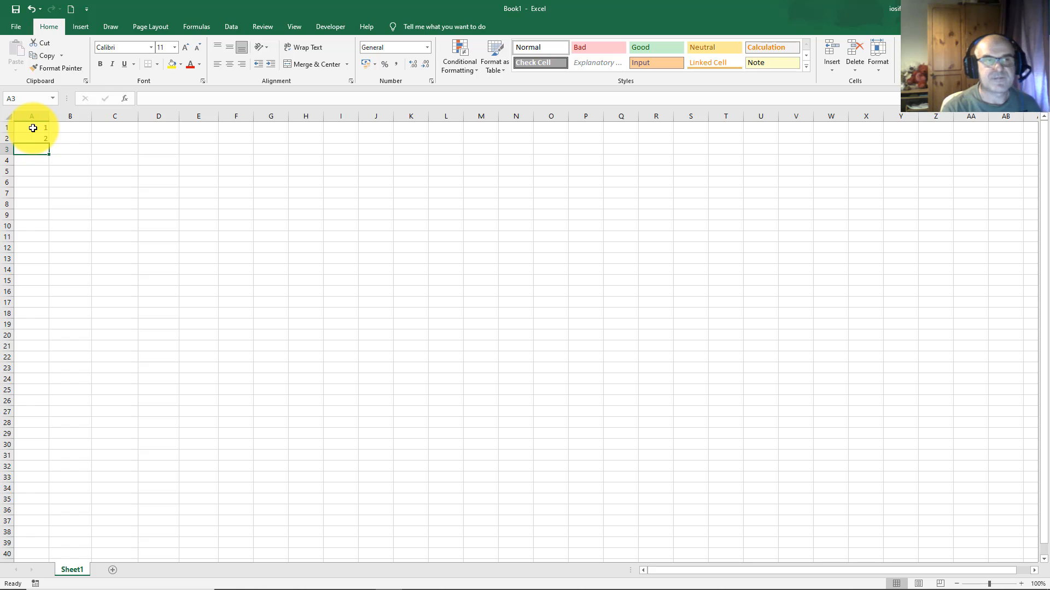
Step: Extend the number series from A1:A2 down column A to 20 in cell A20
drag(33, 128, 33, 135)
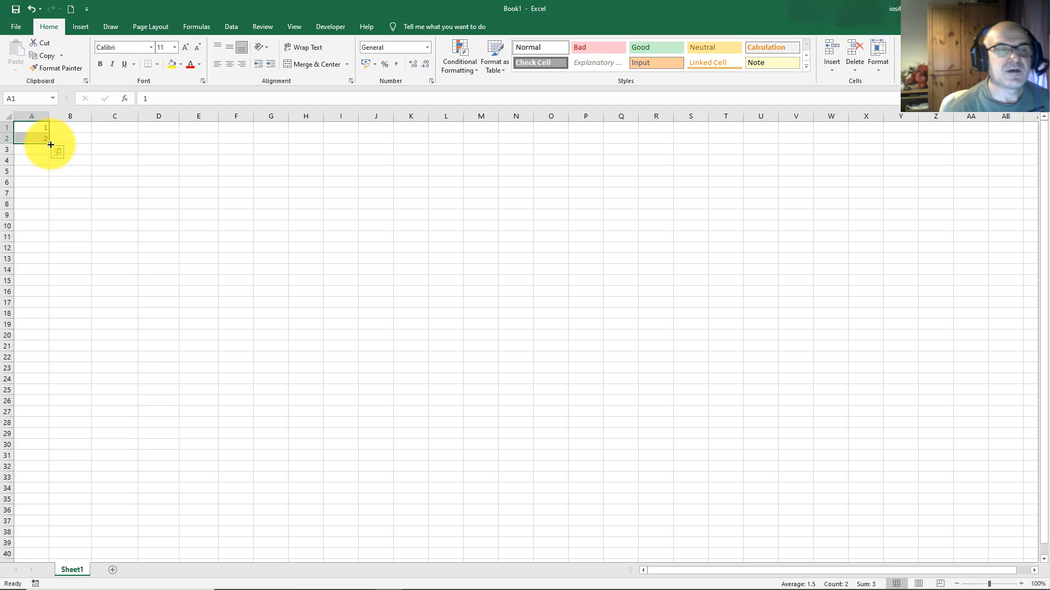
drag(51, 144, 51, 144)
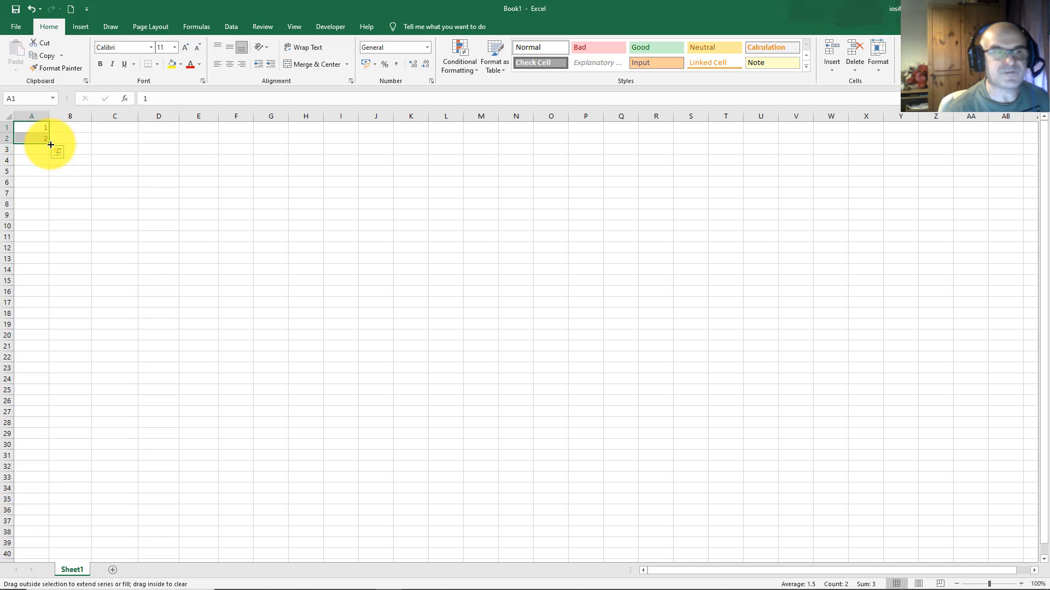
drag(51, 145, 46, 217)
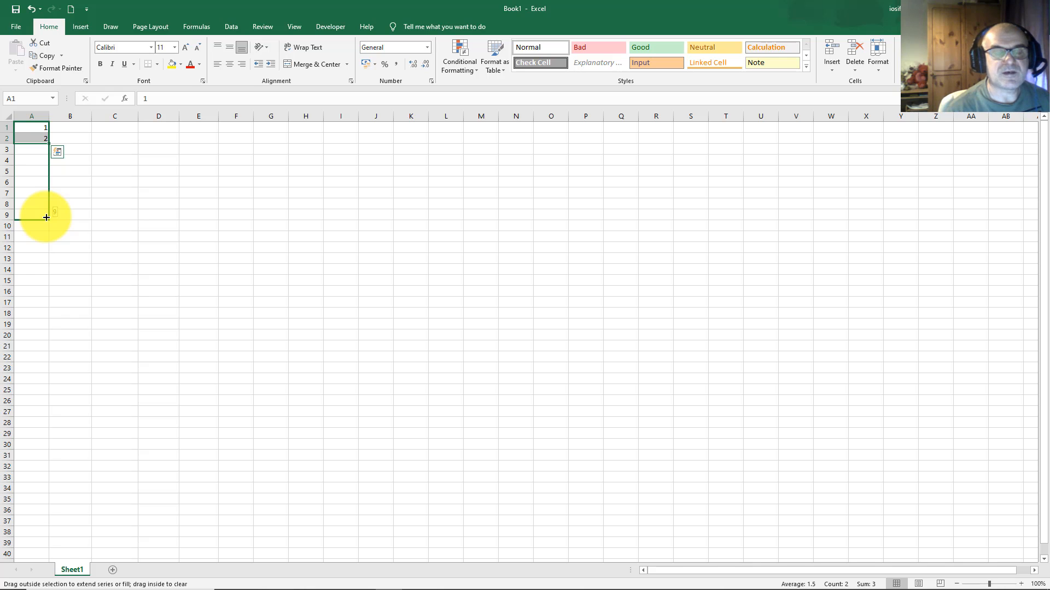
drag(47, 218, 46, 212)
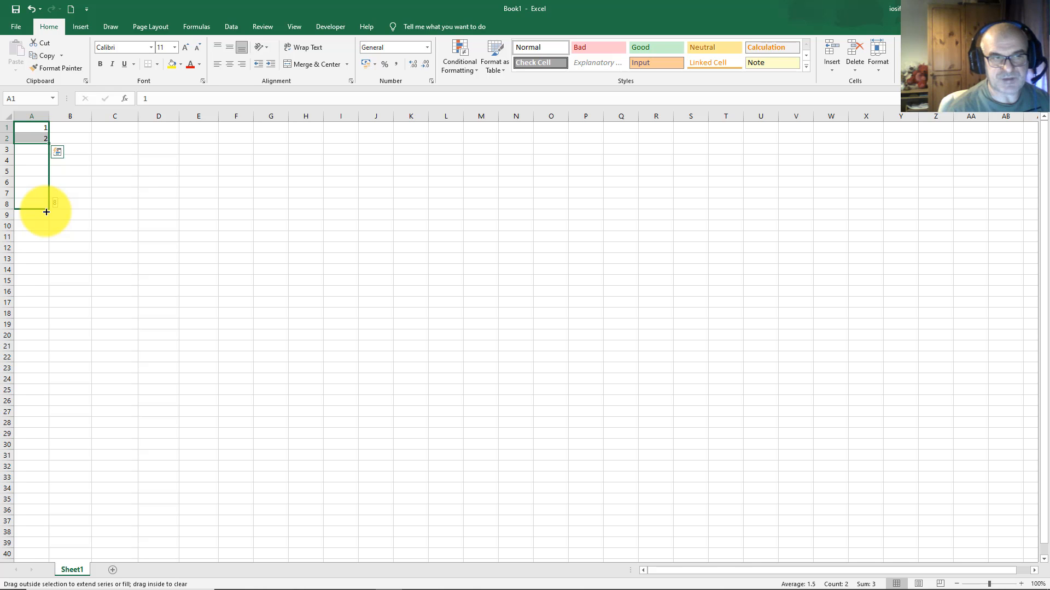
drag(46, 212, 48, 274)
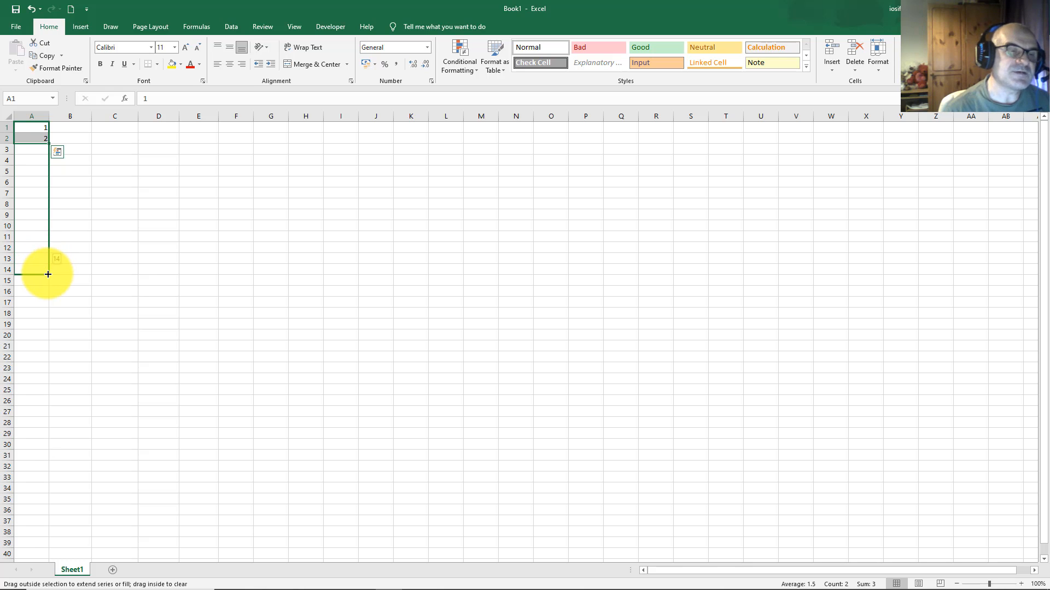
drag(48, 274, 43, 340)
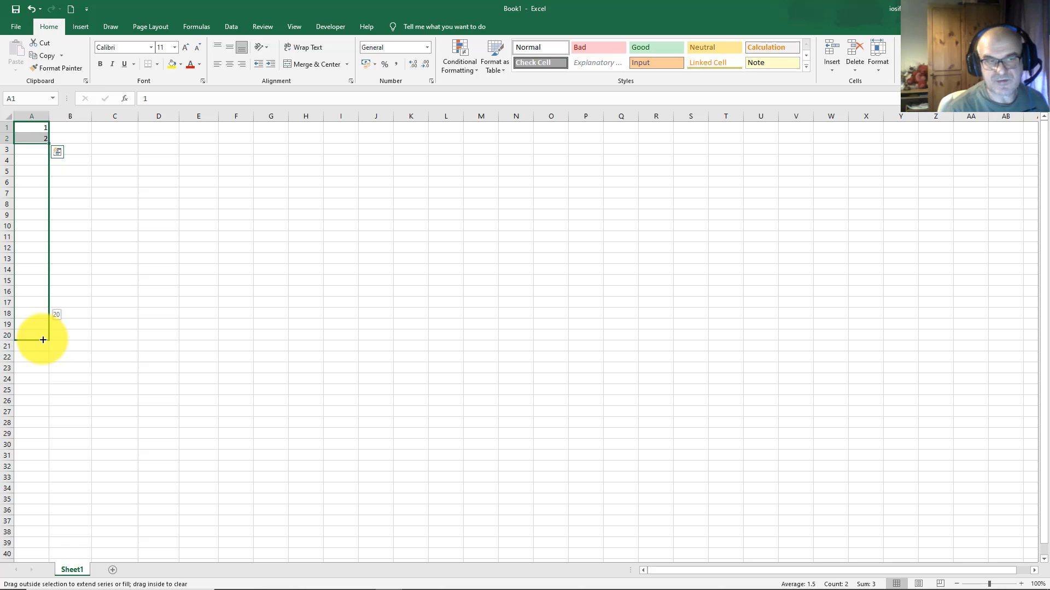
drag(43, 341, 43, 340)
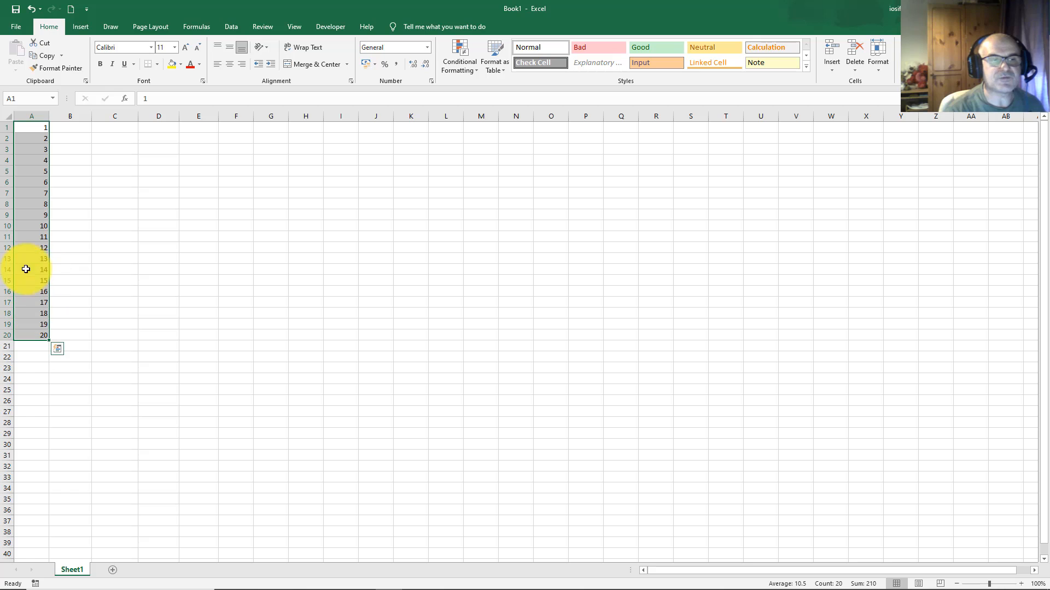
Step: Clear the number series from A1:A20
click(27, 226)
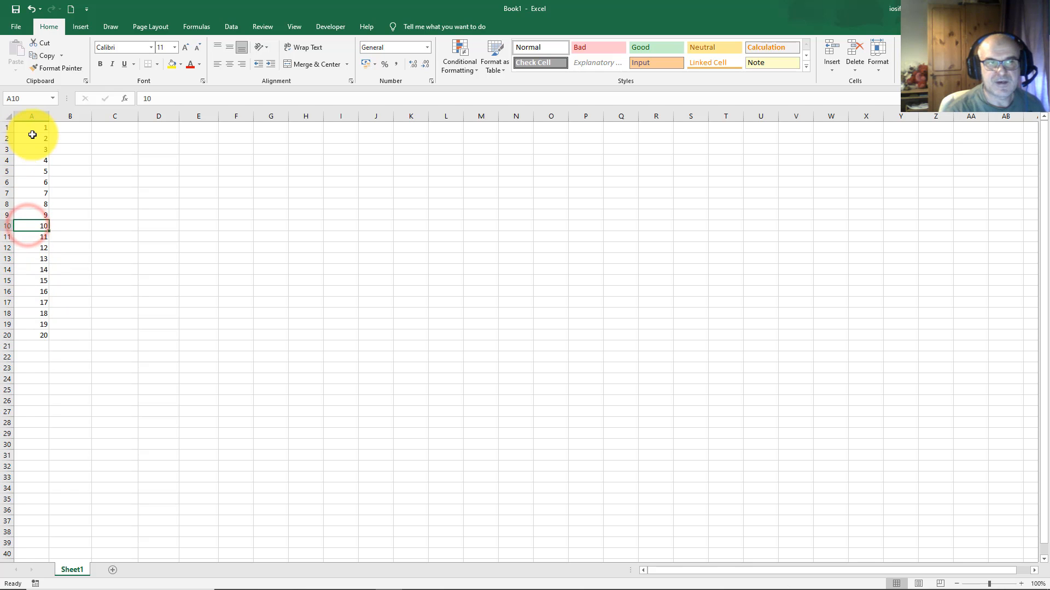
drag(33, 128, 47, 335)
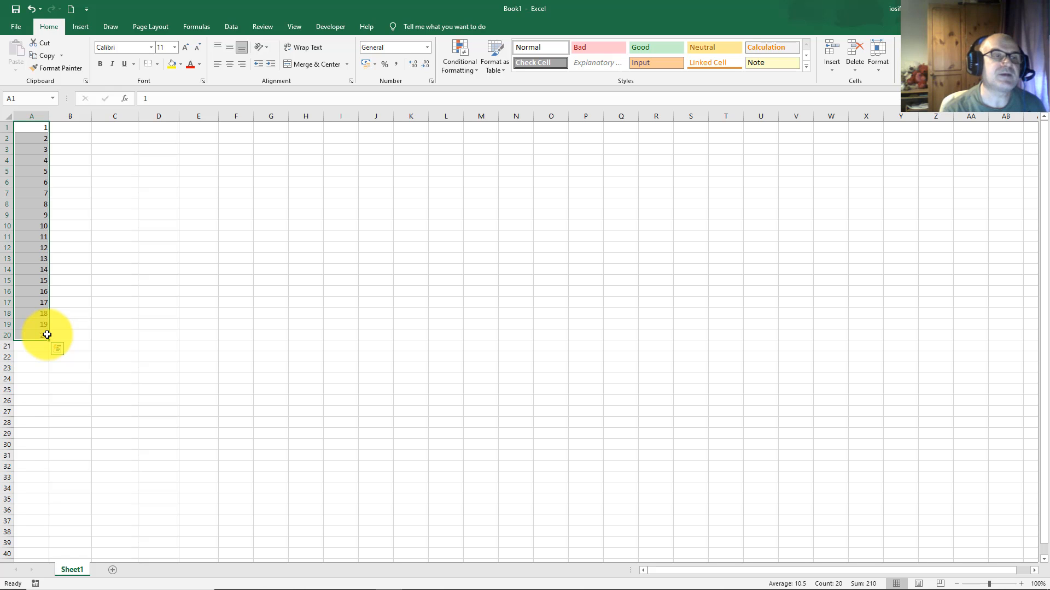
drag(47, 335, 25, 130)
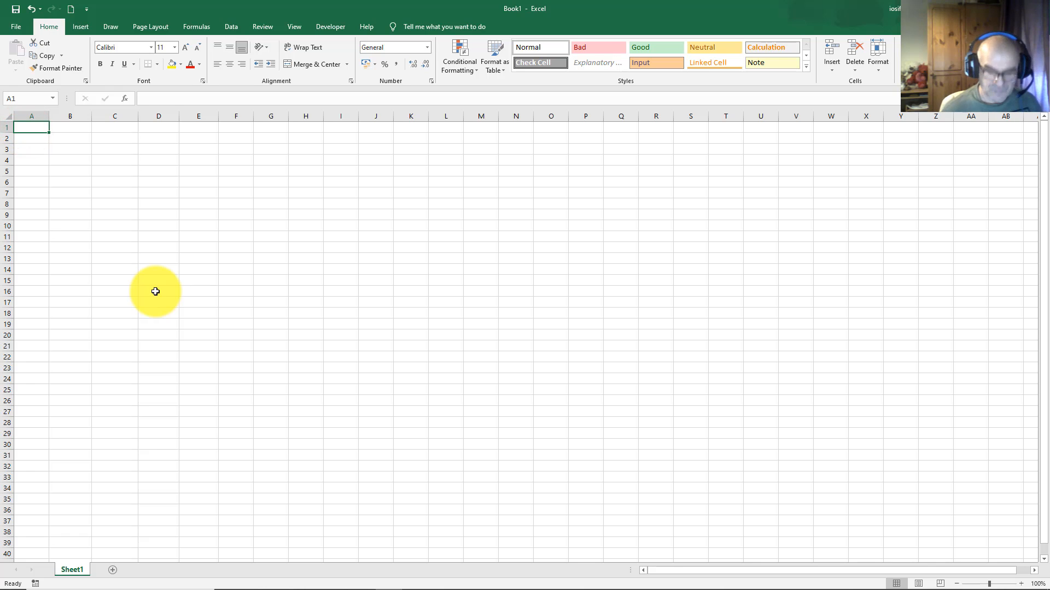
Step: Enter 1 in A1 and fill down from that single cell to A7 as a series increasing by 1
text(1)
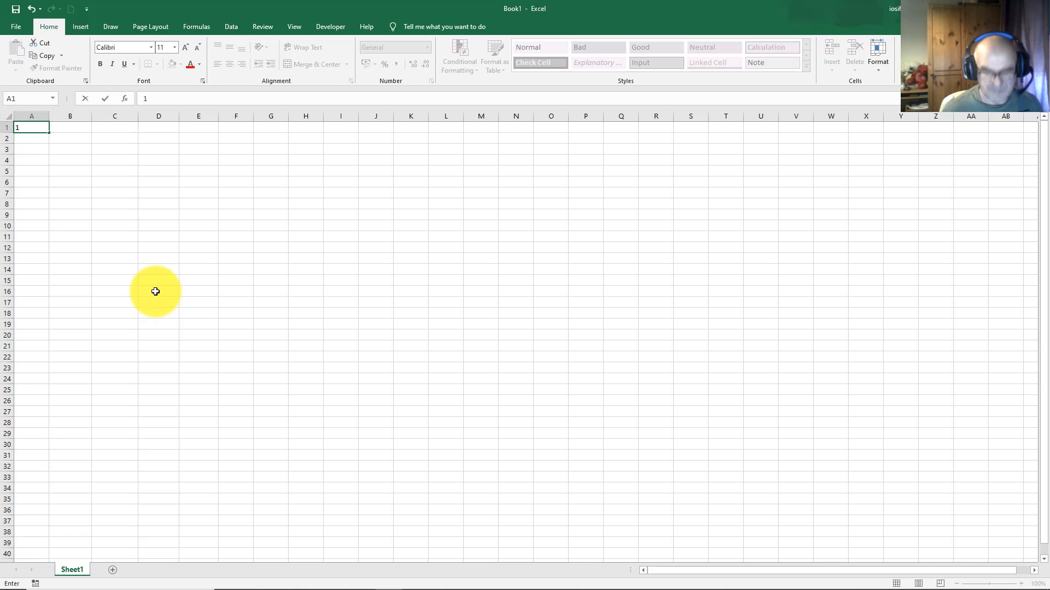
key(Return)
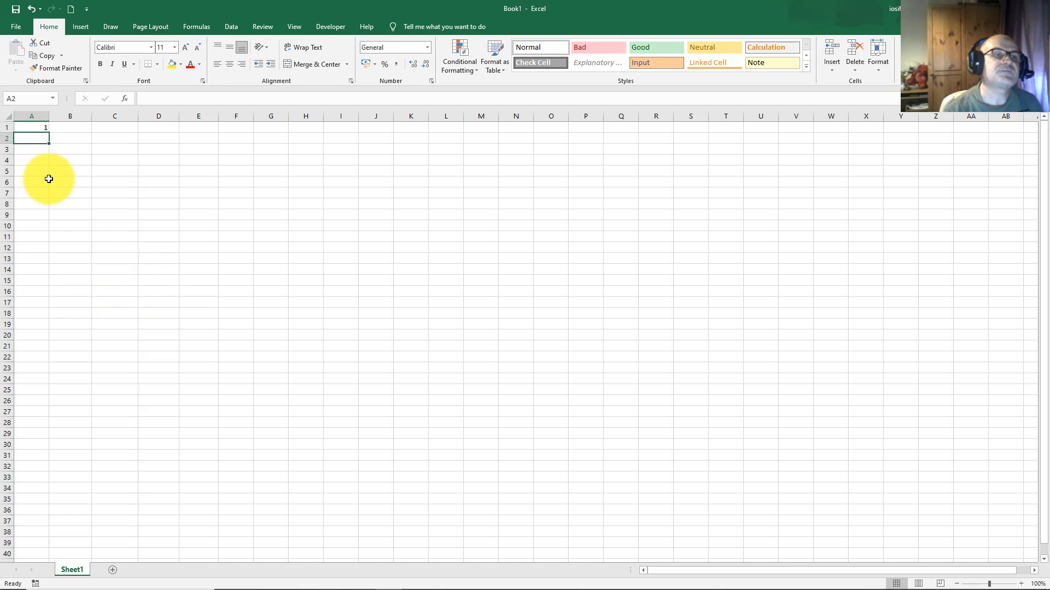
click(35, 128)
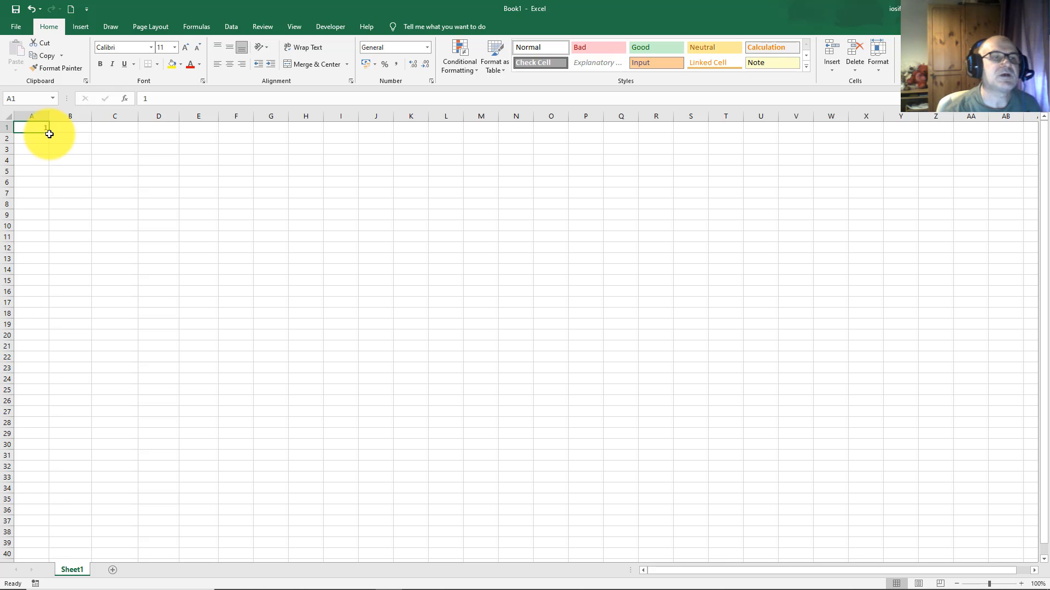
drag(49, 134, 47, 163)
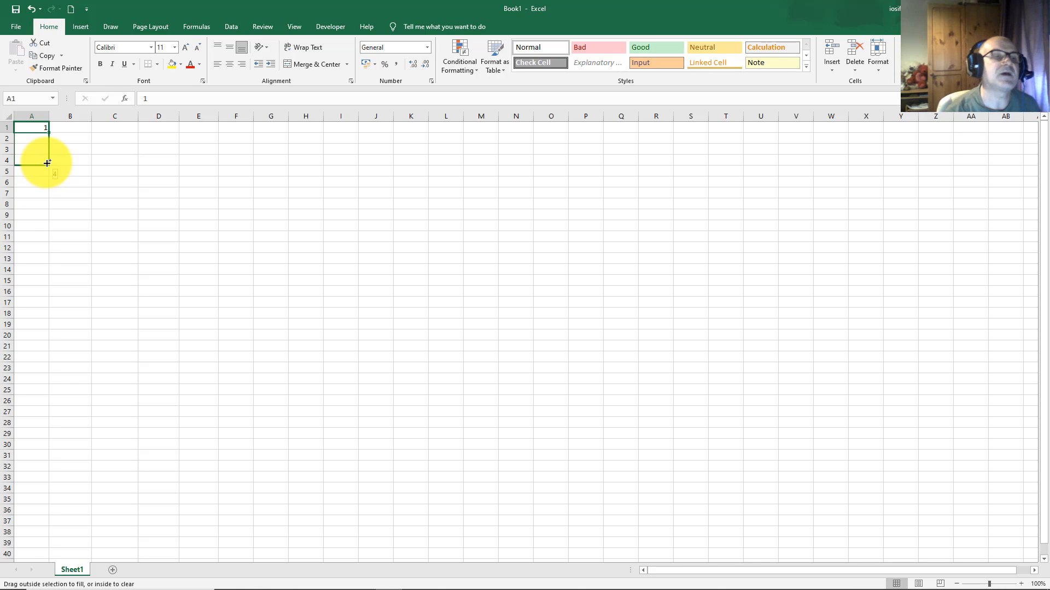
drag(47, 163, 48, 196)
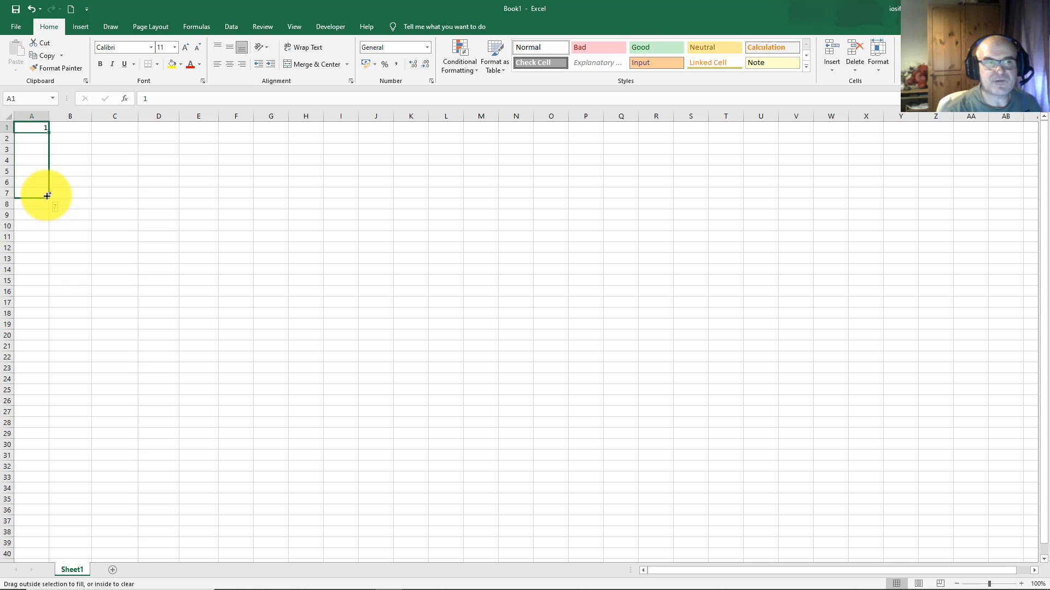
drag(47, 196, 47, 195)
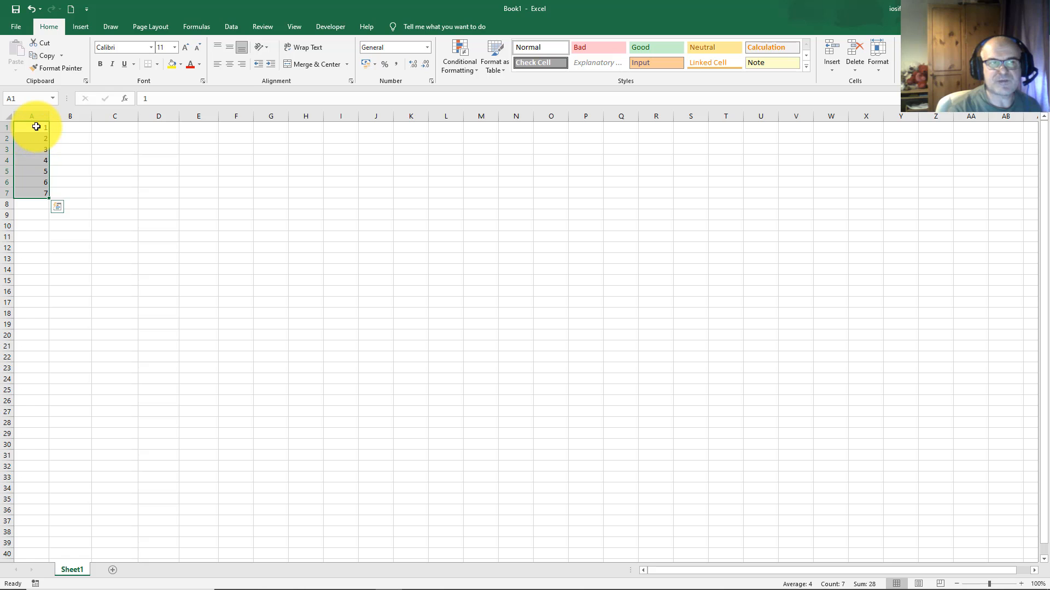
Step: Check the filled values in column A from A1 to A7
click(36, 127)
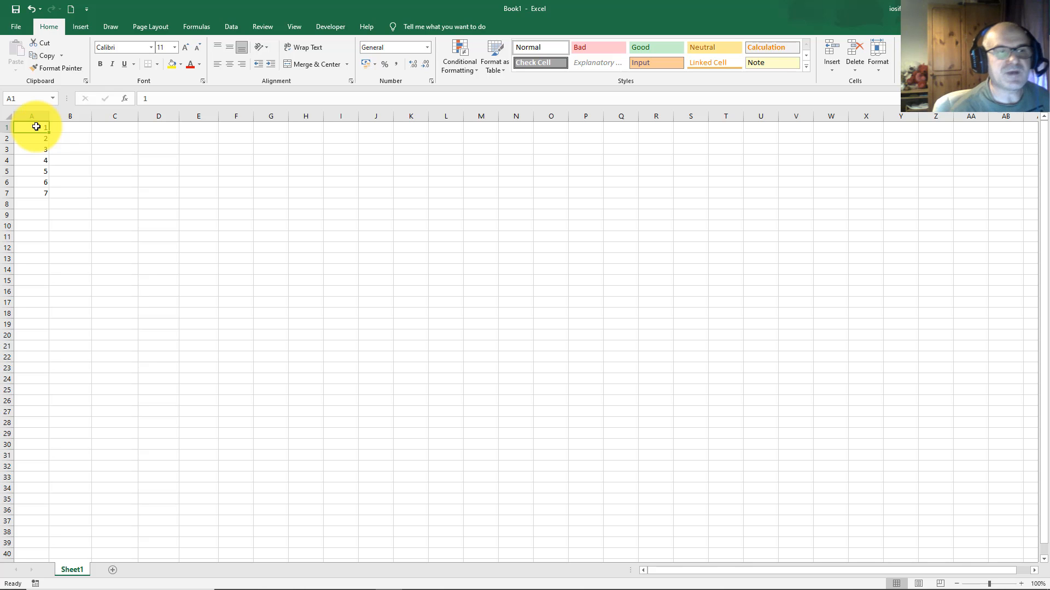
click(38, 149)
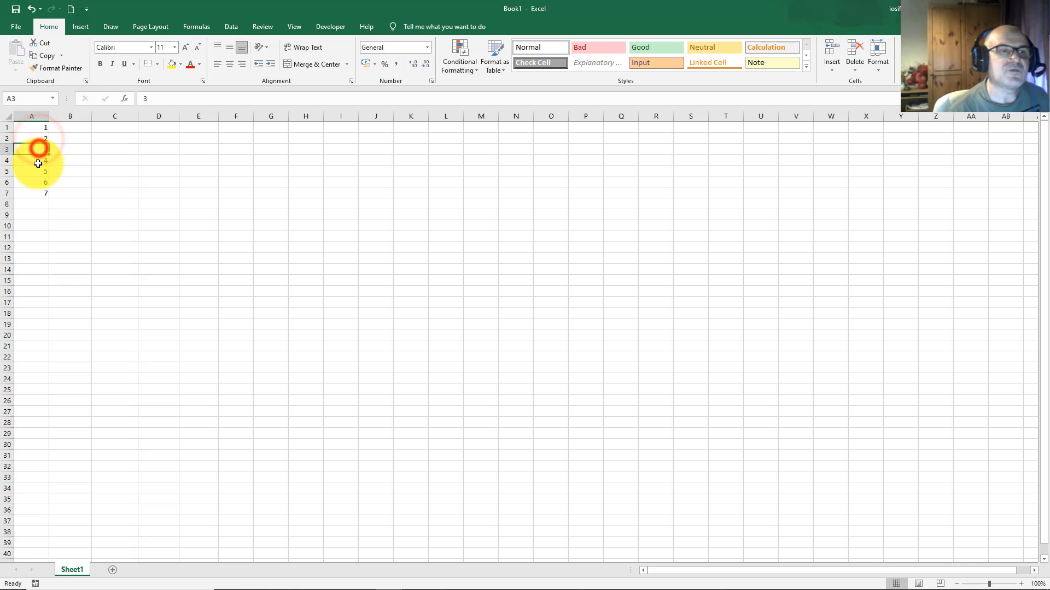
click(39, 171)
click(40, 195)
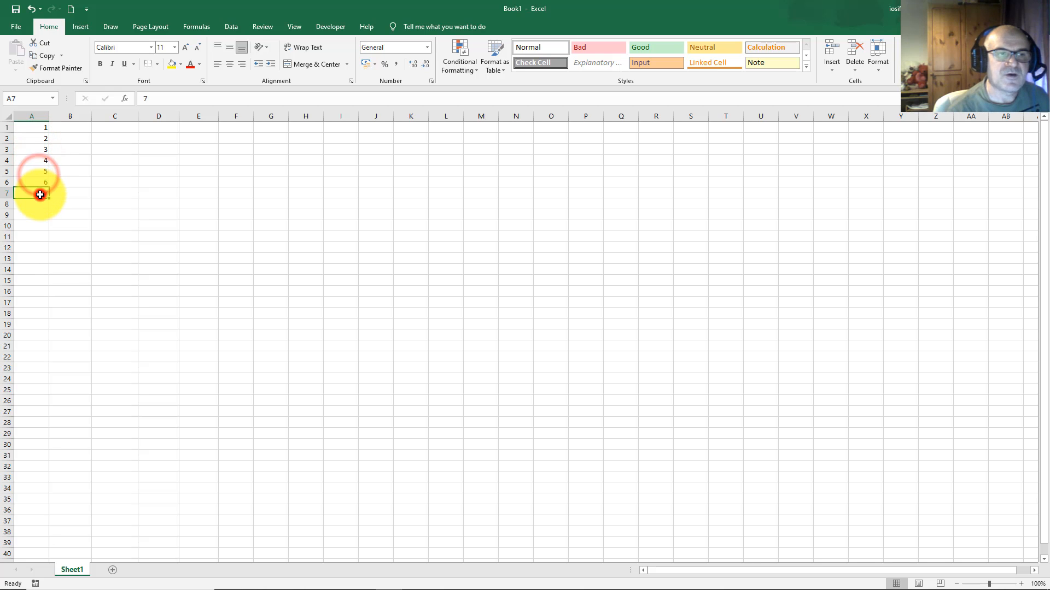
click(36, 128)
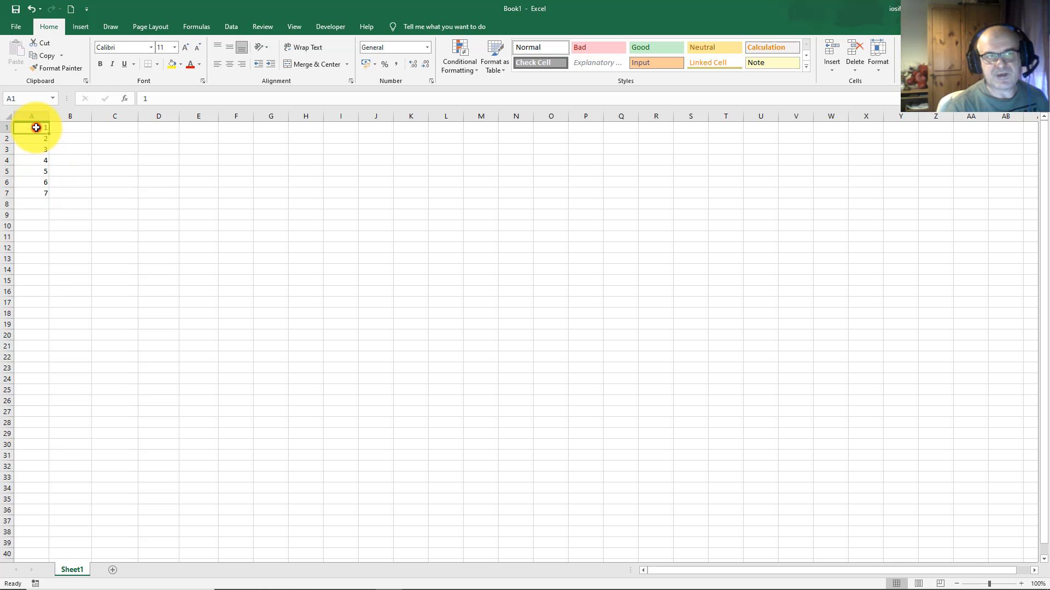
click(36, 127)
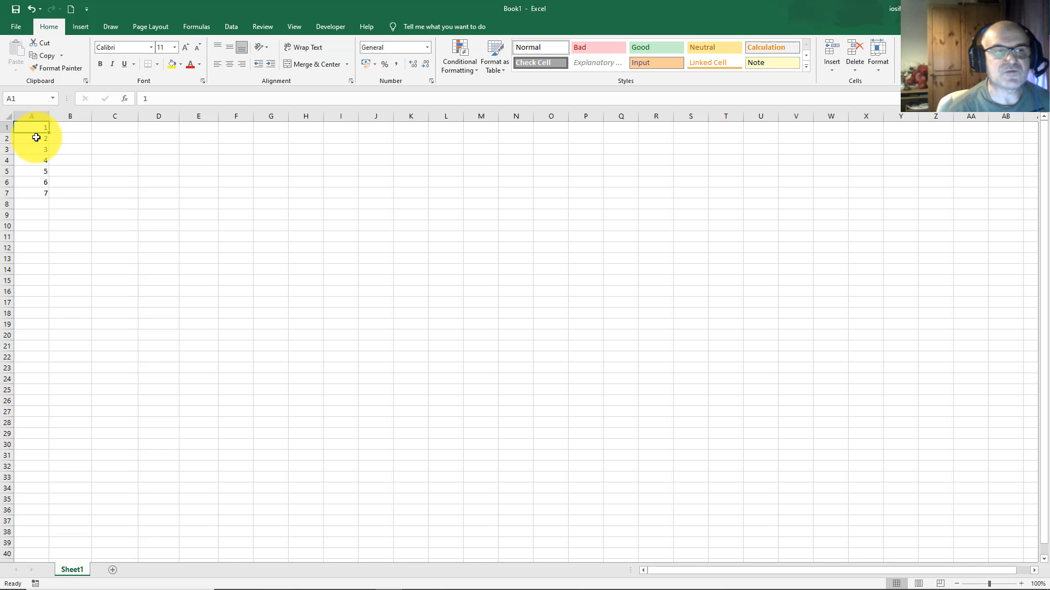
Step: Enter 0 in B1 and 10 in B2, and extend the series in steps of 10 down to B11
click(69, 129)
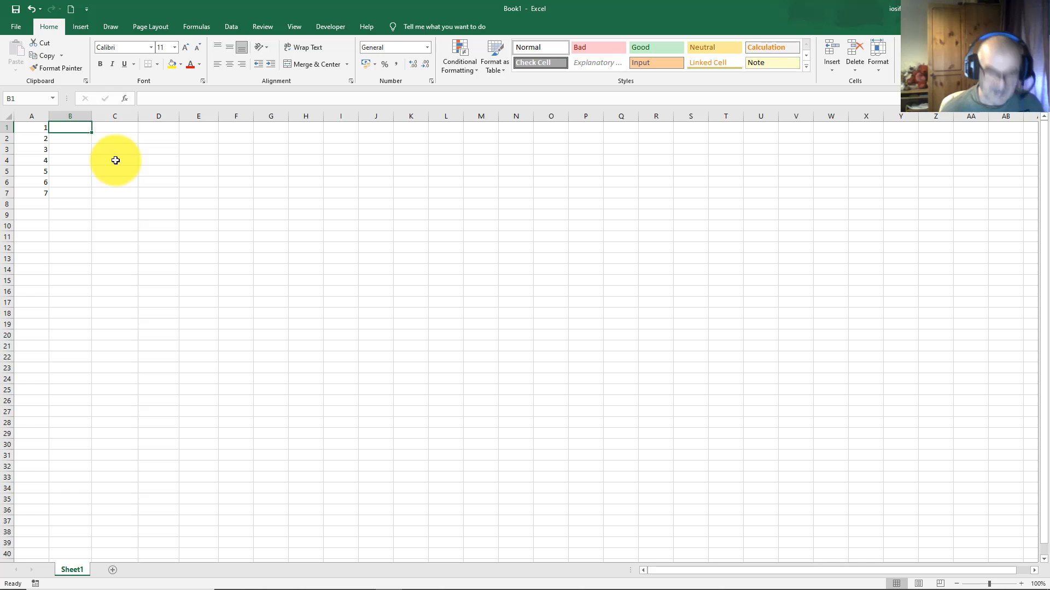
text(0)
key(Return)
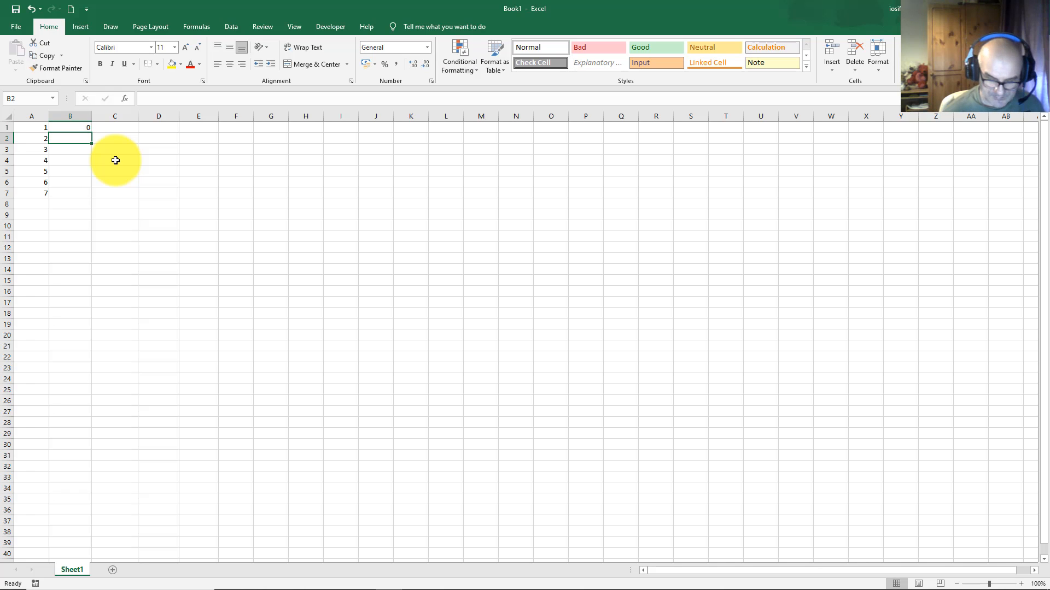
text(1.)
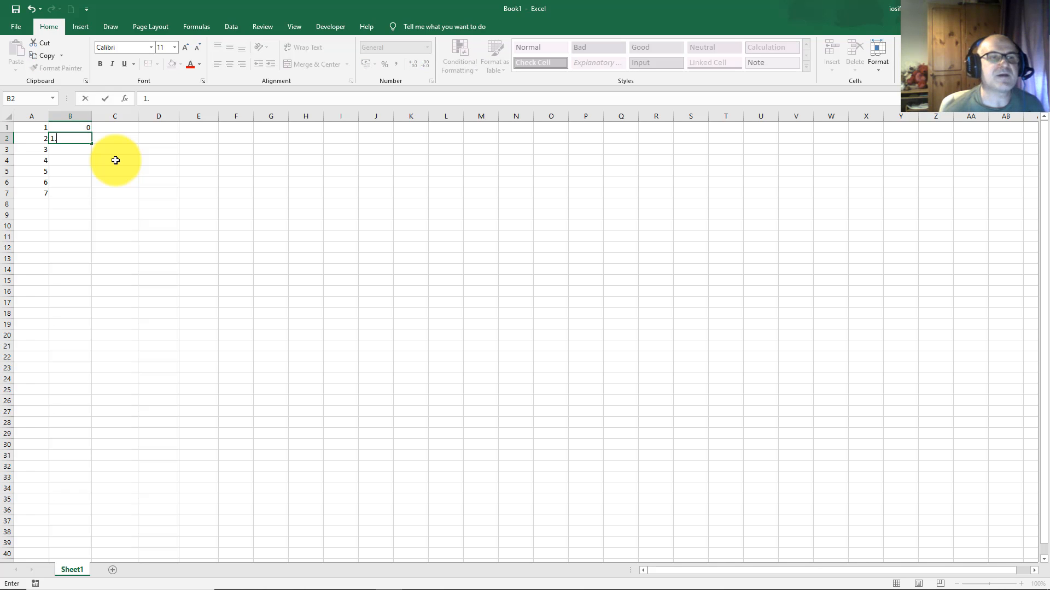
text(0)
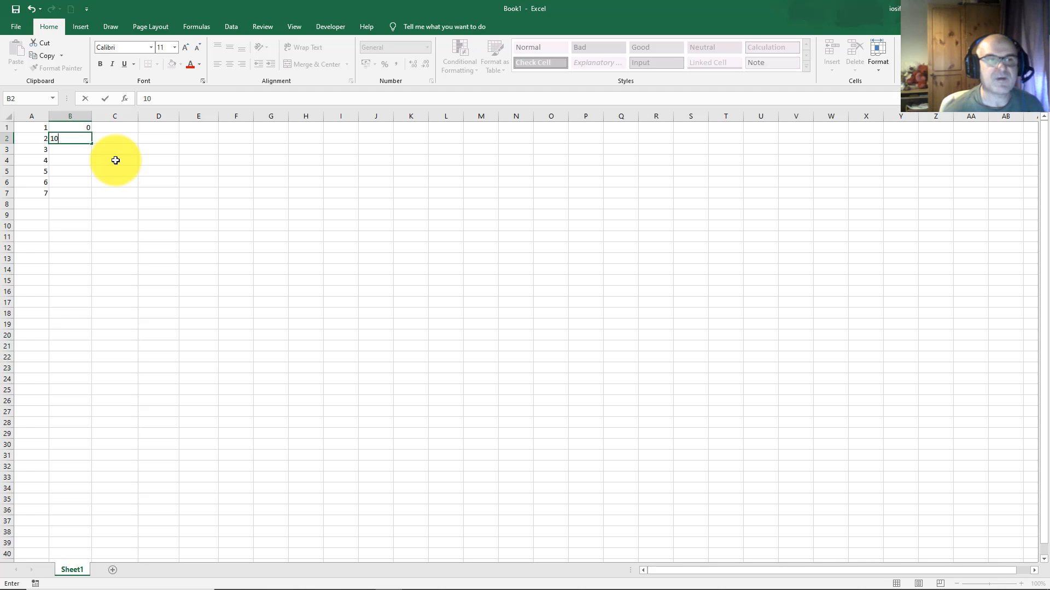
key(Return)
drag(70, 124, 87, 232)
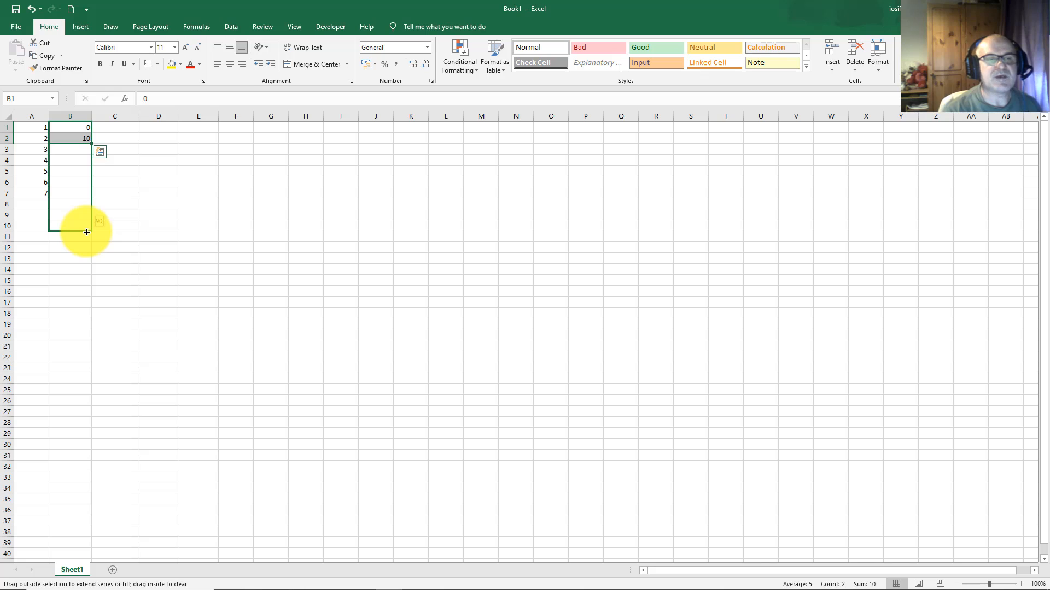
drag(87, 232, 85, 239)
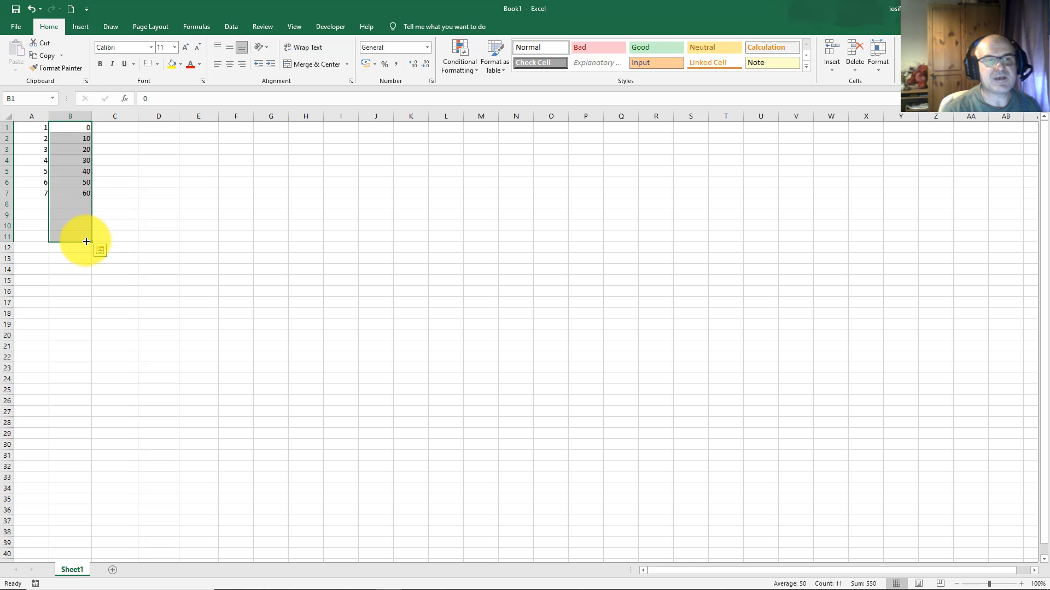
Step: Examine the individual values of the series in column B and select the range B1:B11
click(83, 126)
click(78, 136)
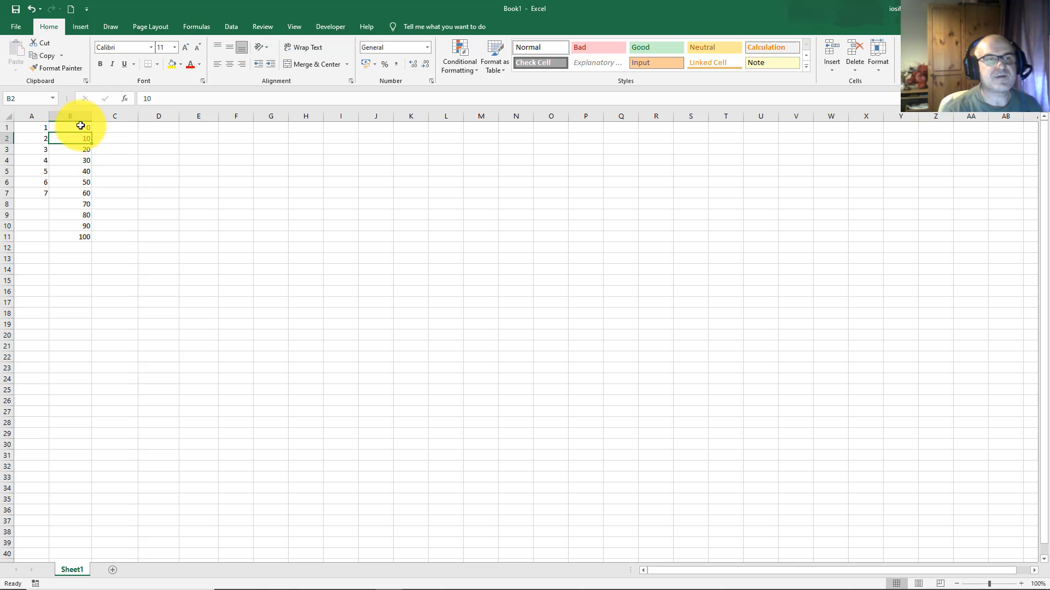
click(77, 151)
click(78, 161)
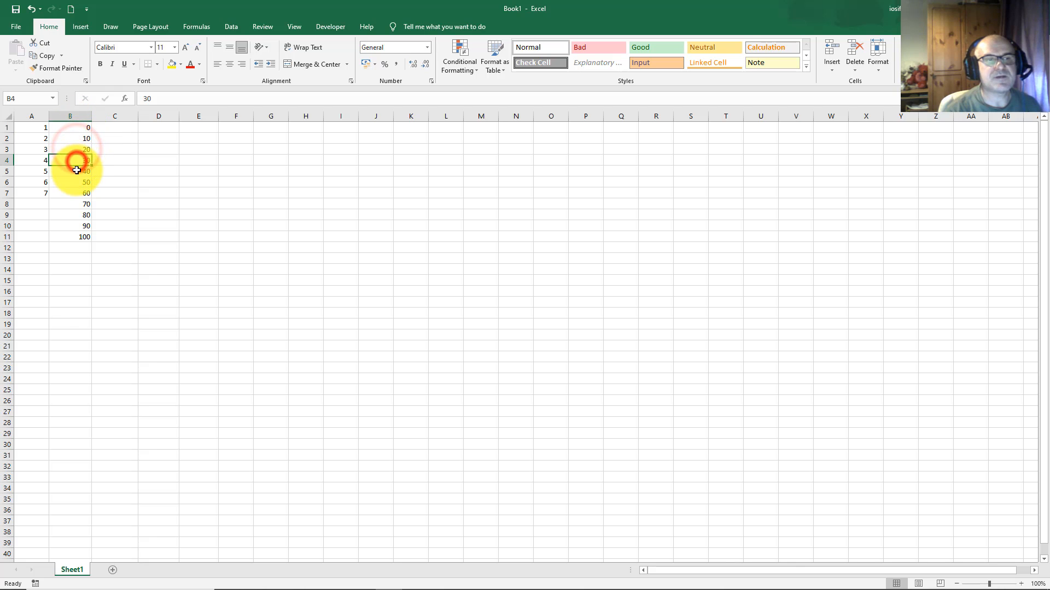
click(77, 172)
click(77, 189)
click(83, 236)
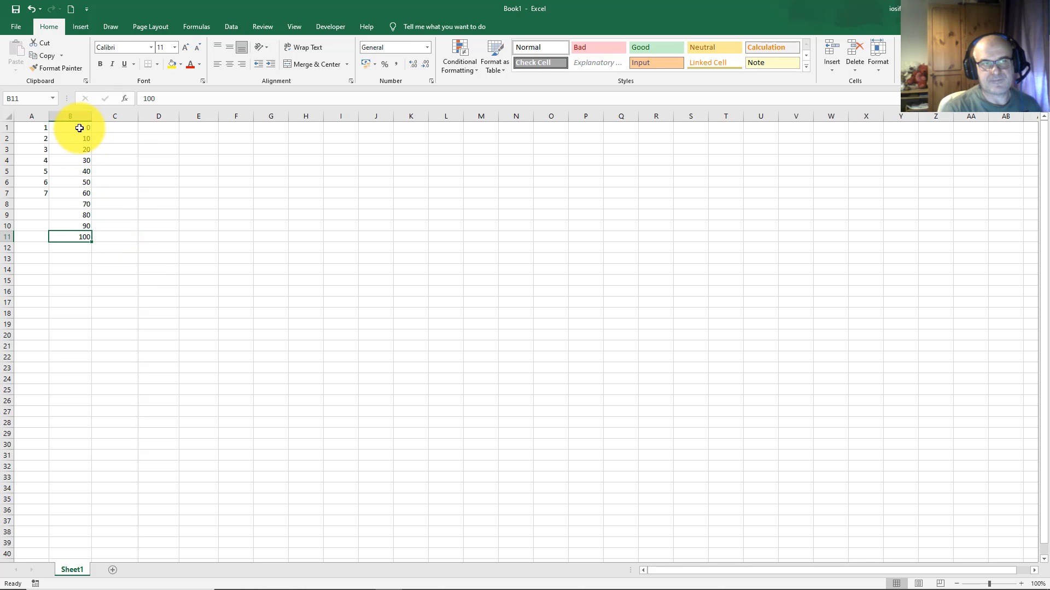
drag(80, 127, 85, 240)
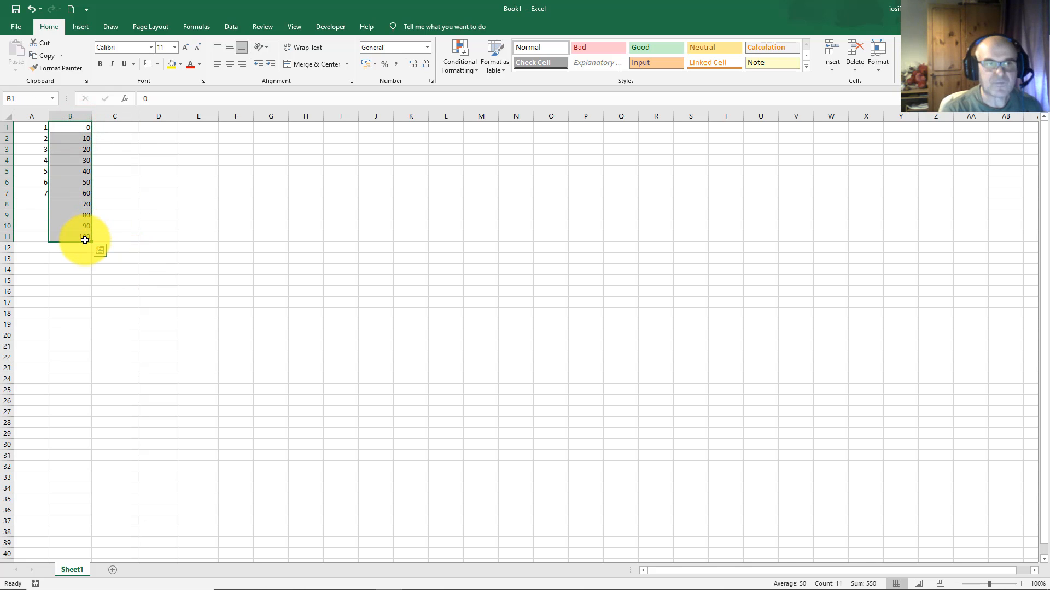
Step: Clear the number series from B1:B11 and enter Monday in B1
key(Delete)
click(61, 127)
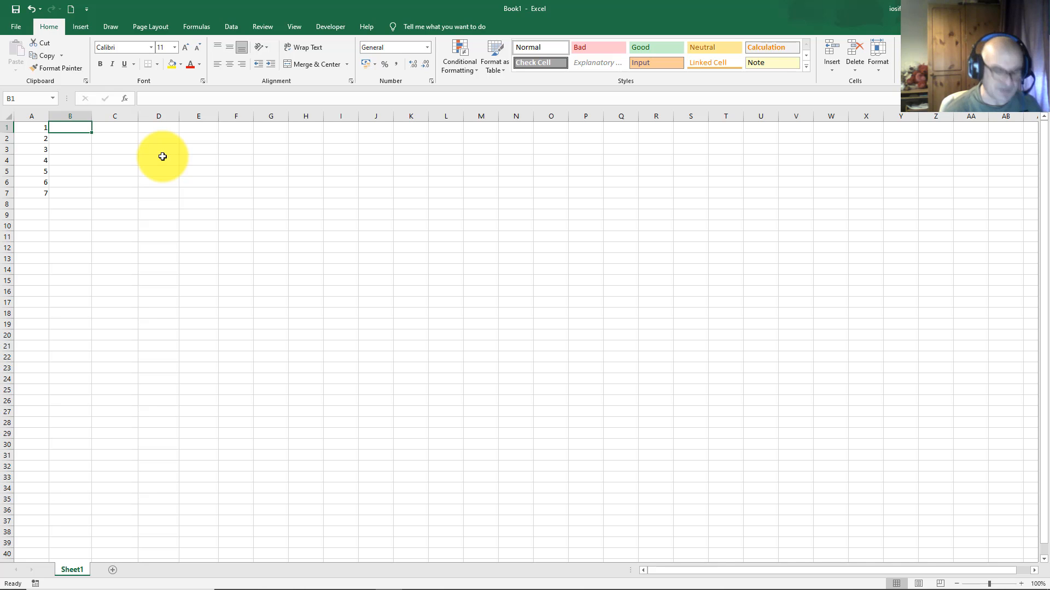
text(M)
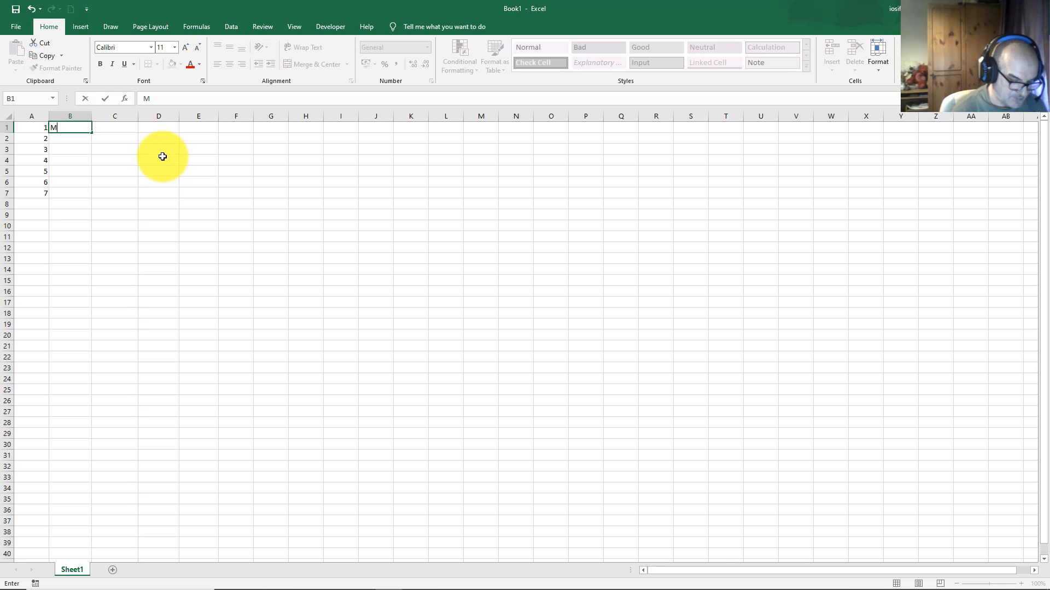
text(onday)
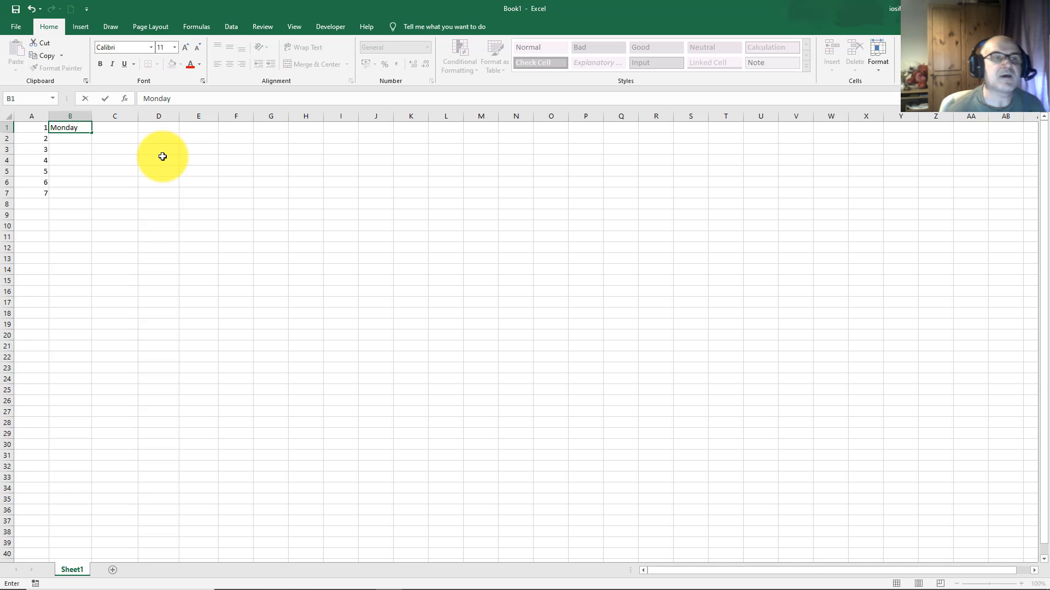
key(ctrl+Return)
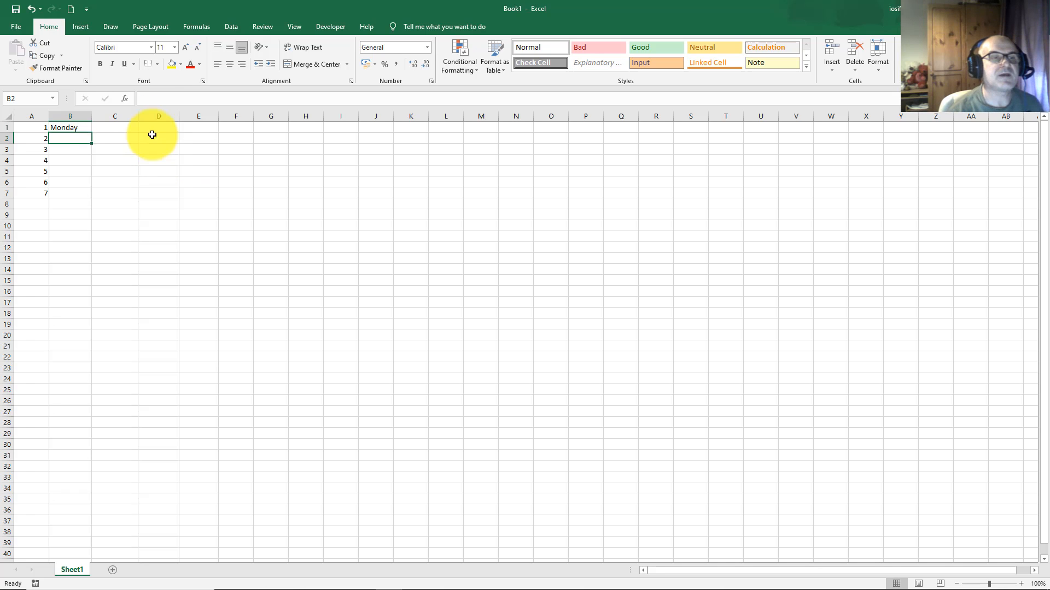
Step: Fill the weekday series down from B1 to B7 and check individual filled cells
click(78, 125)
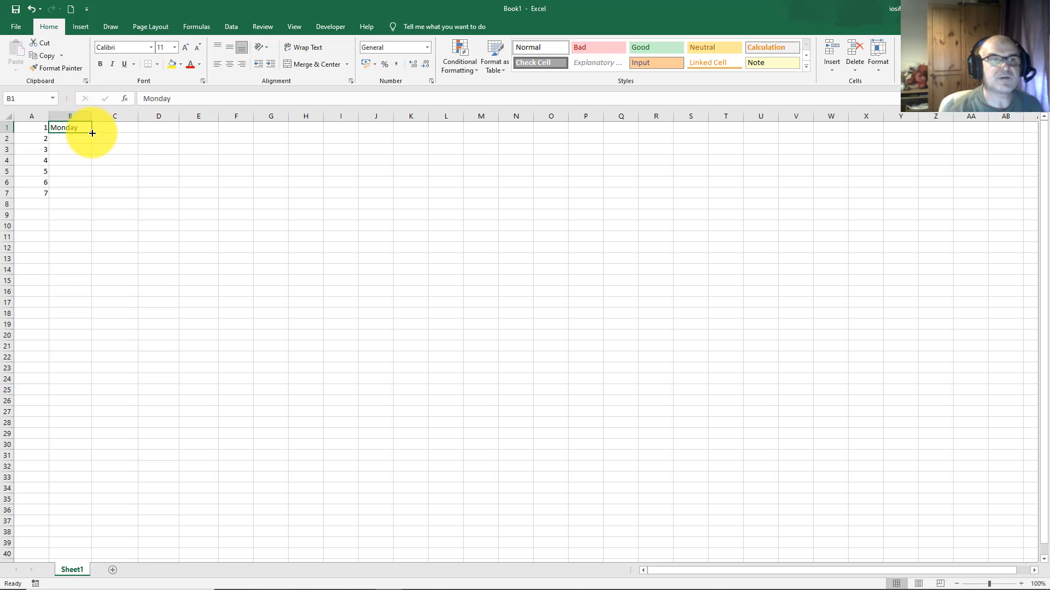
drag(91, 133, 90, 167)
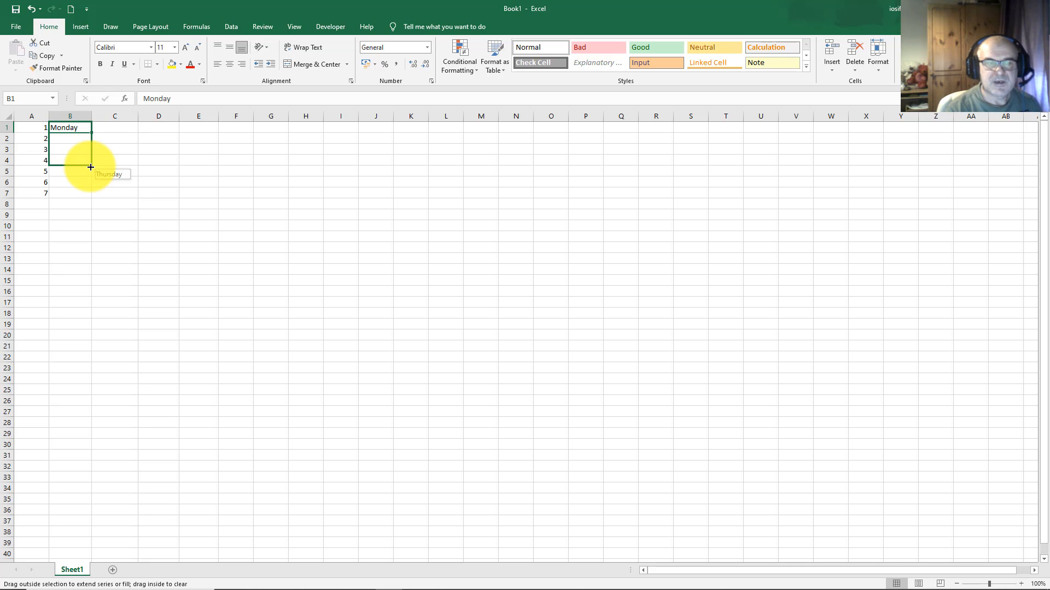
drag(90, 167, 90, 167)
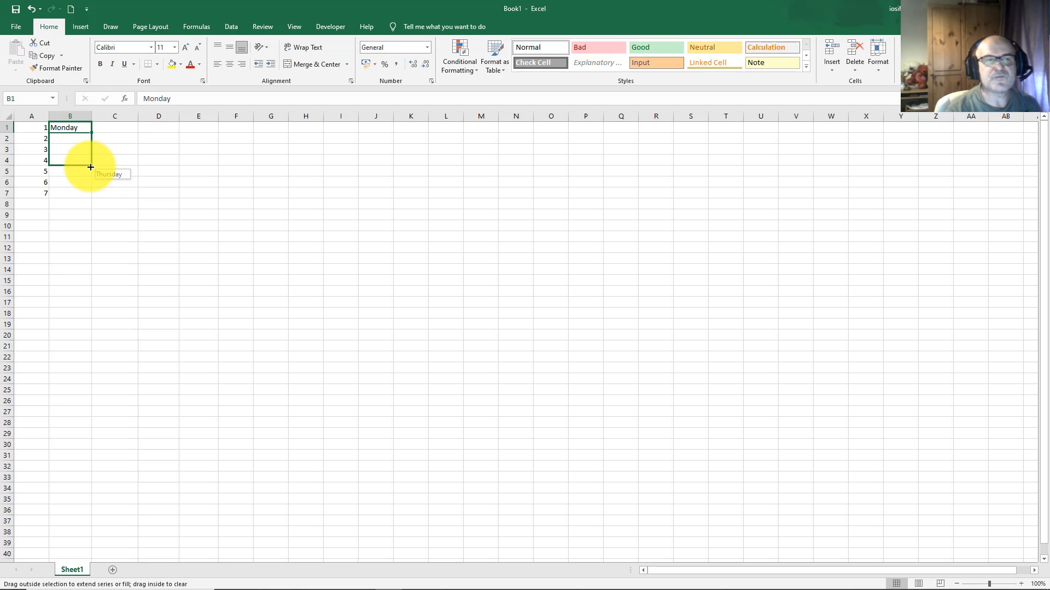
drag(91, 167, 89, 195)
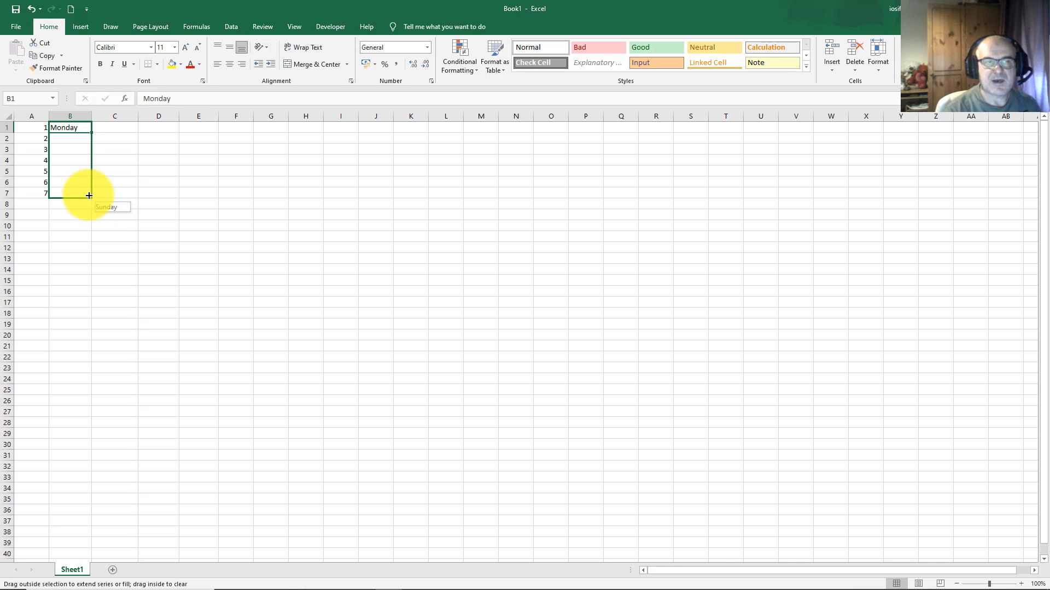
drag(89, 195, 89, 195)
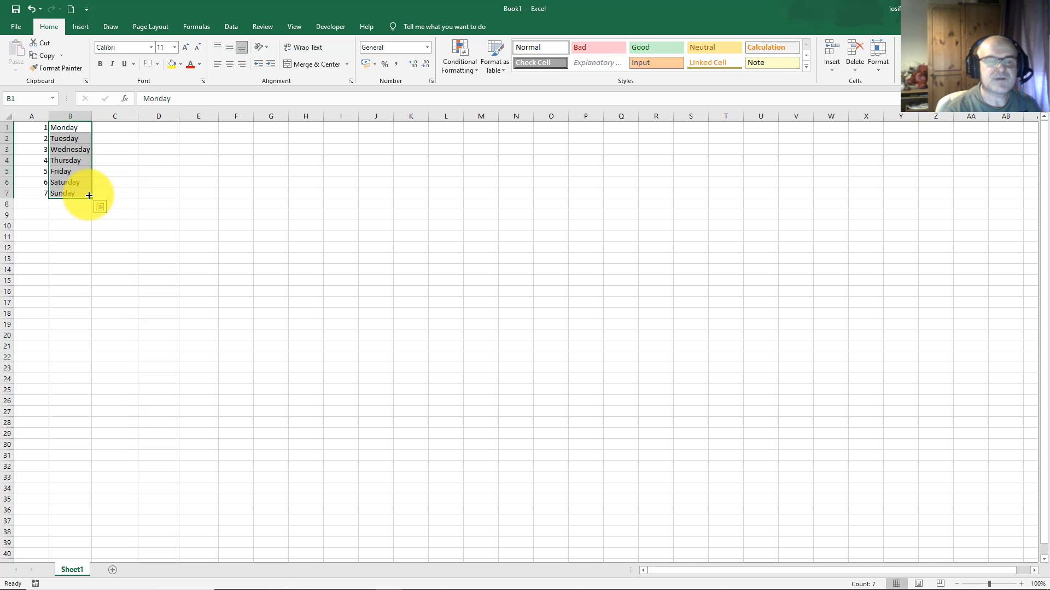
click(67, 138)
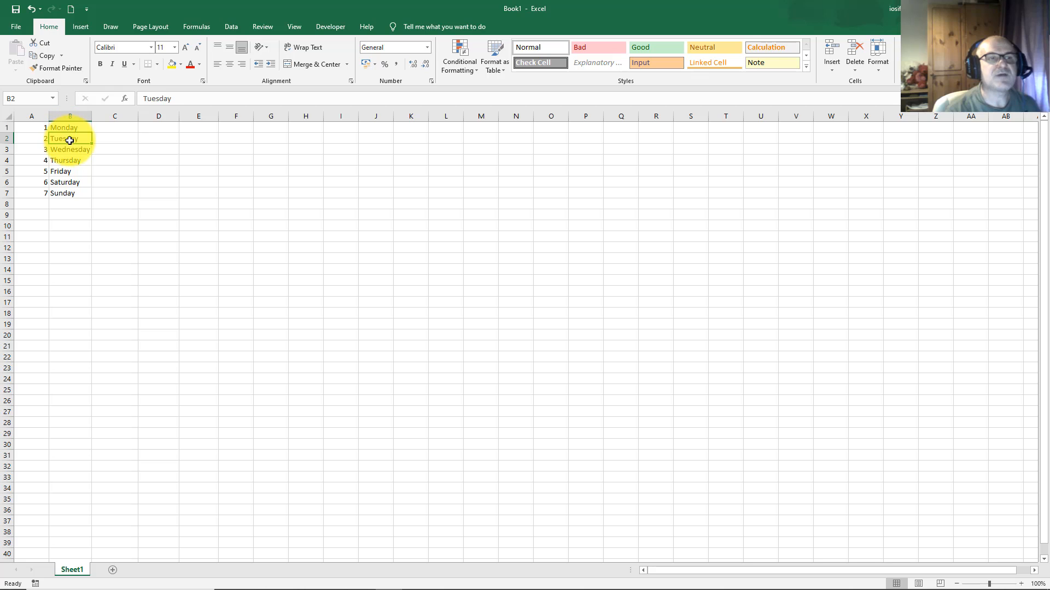
click(70, 149)
click(70, 161)
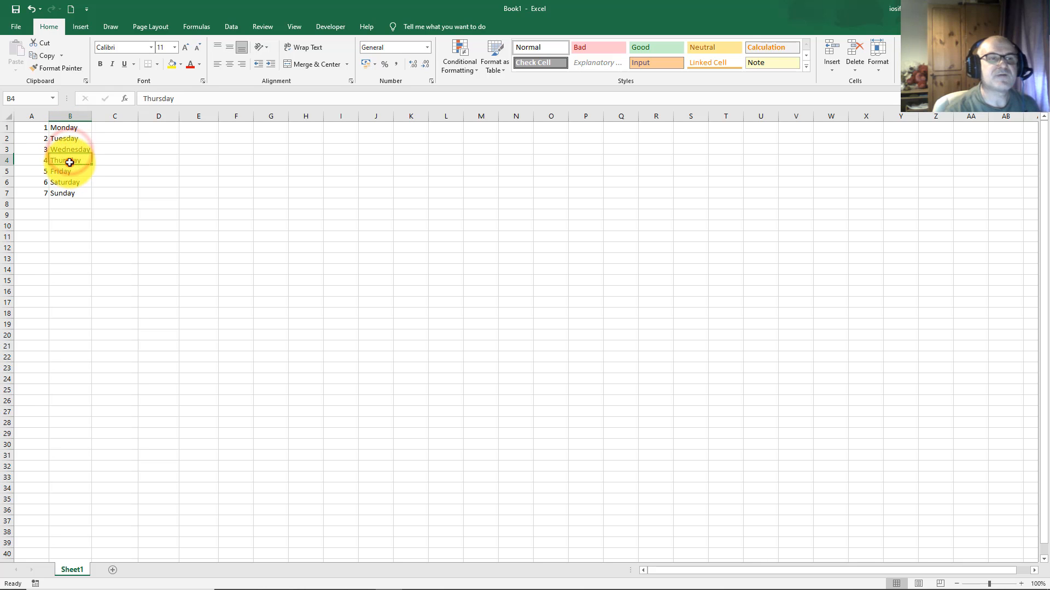
click(69, 195)
Step: Widen column C slightly and enter Jan in C1
click(124, 126)
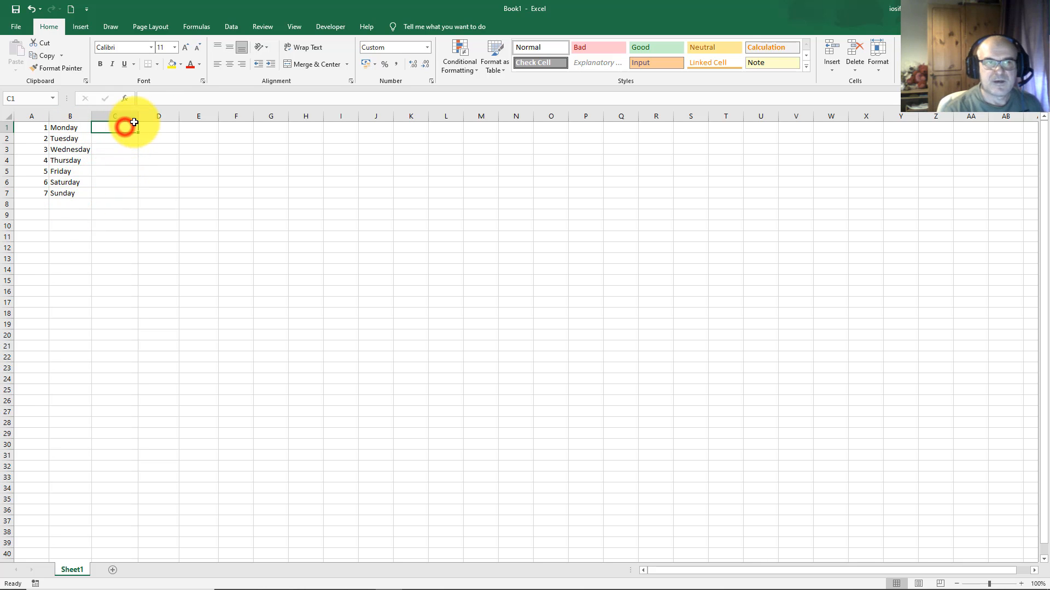
drag(138, 116, 141, 117)
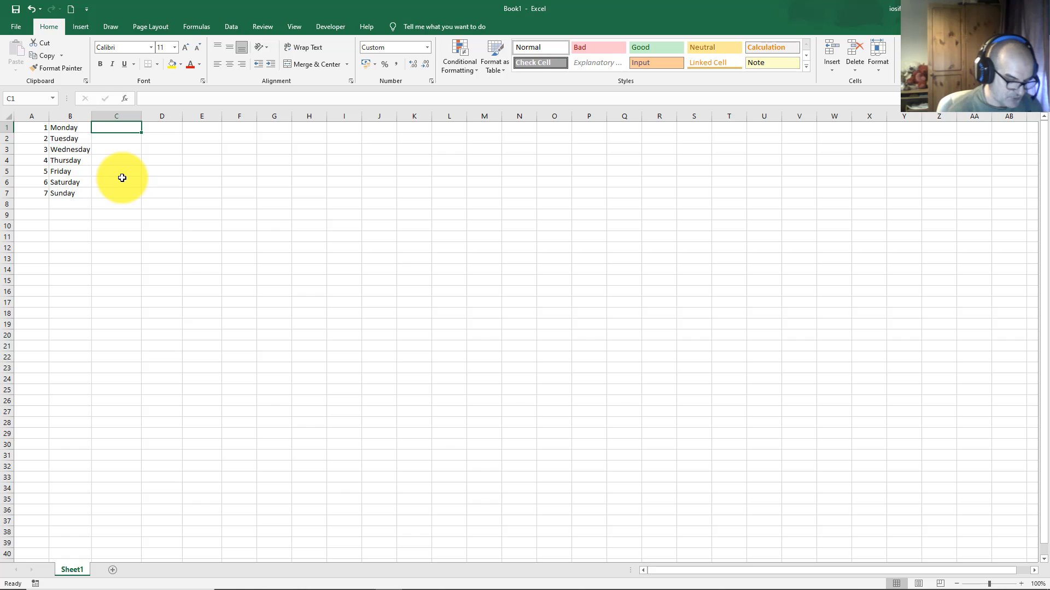
text(Ja)
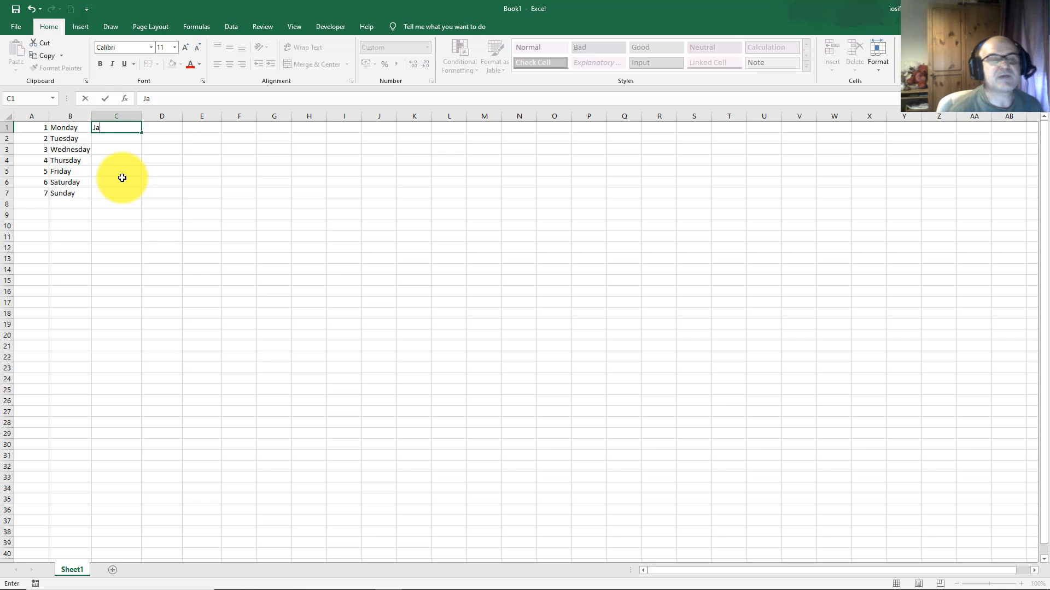
text(n)
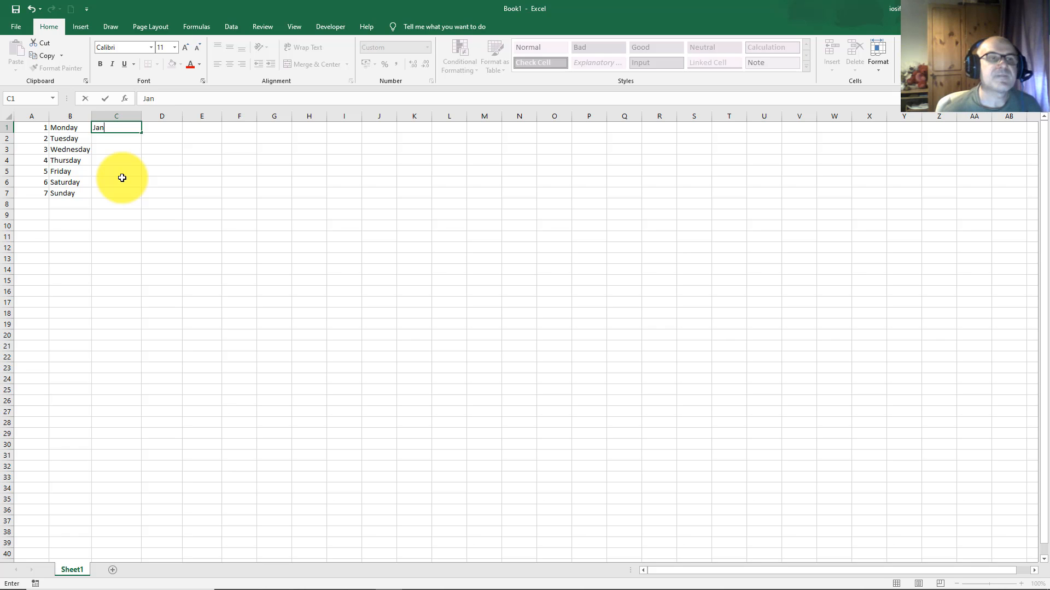
key(Return)
Step: Fill the month series down from C1 to C7 and check individual filled cells
click(106, 127)
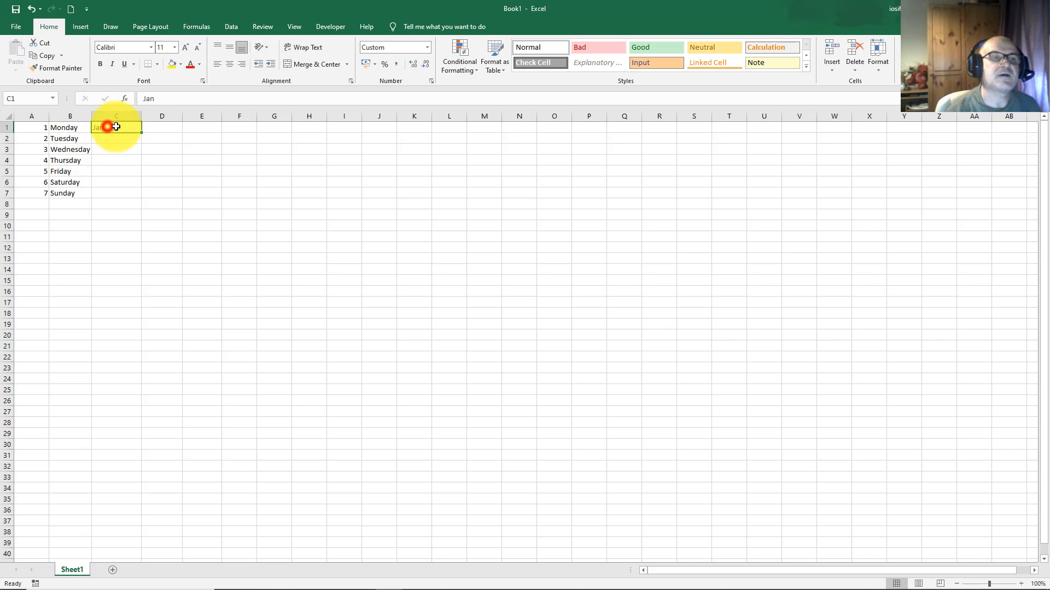
drag(142, 133, 142, 203)
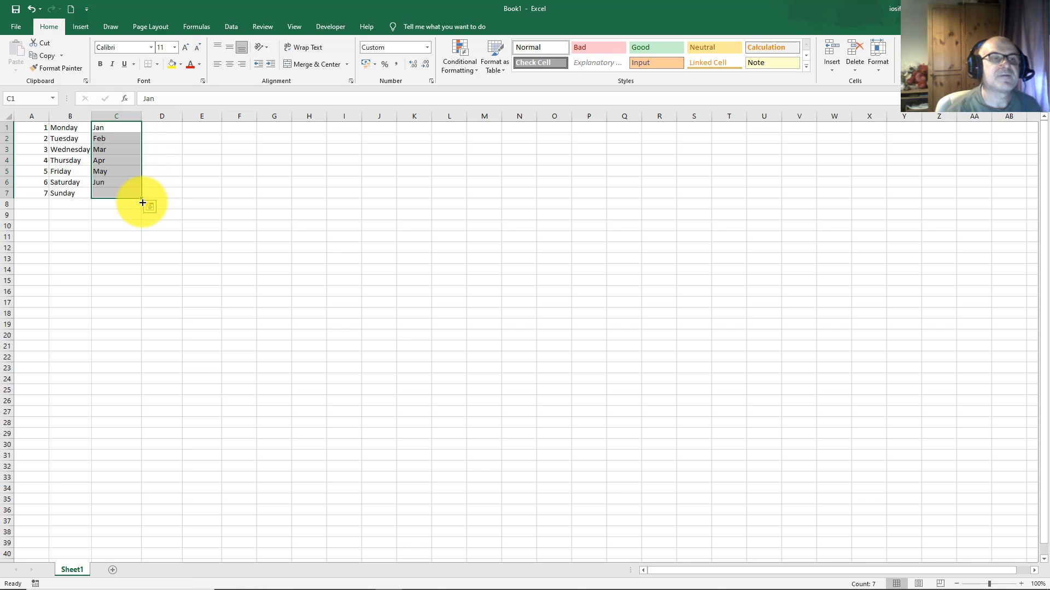
click(108, 138)
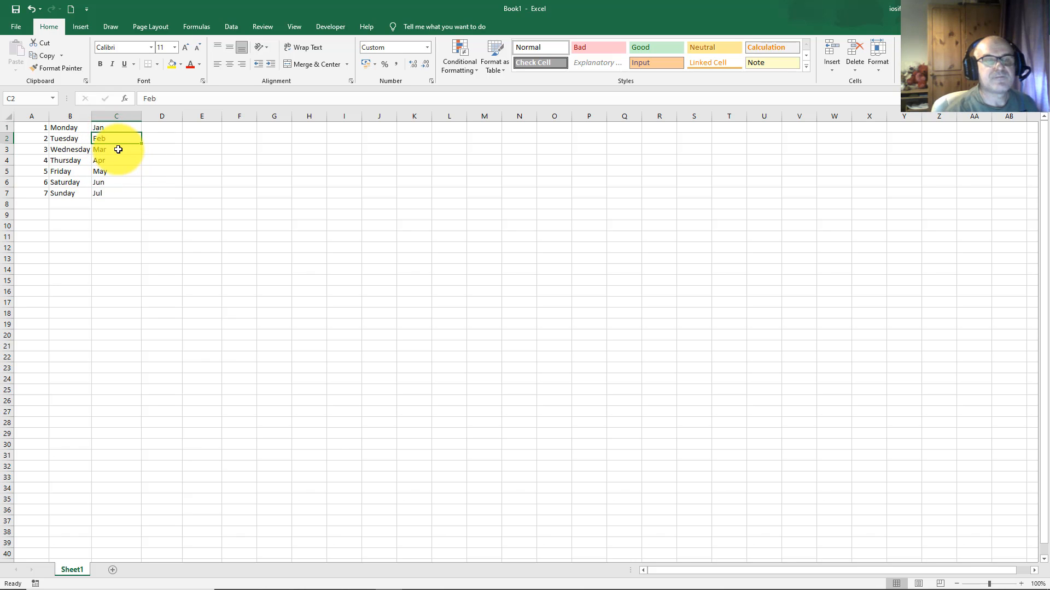
click(118, 149)
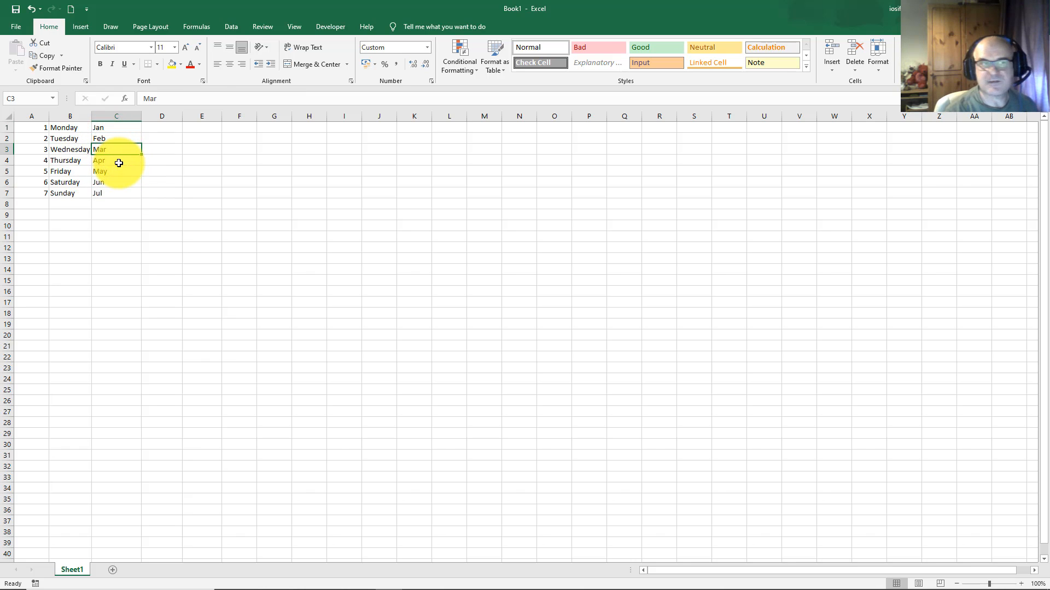
click(104, 139)
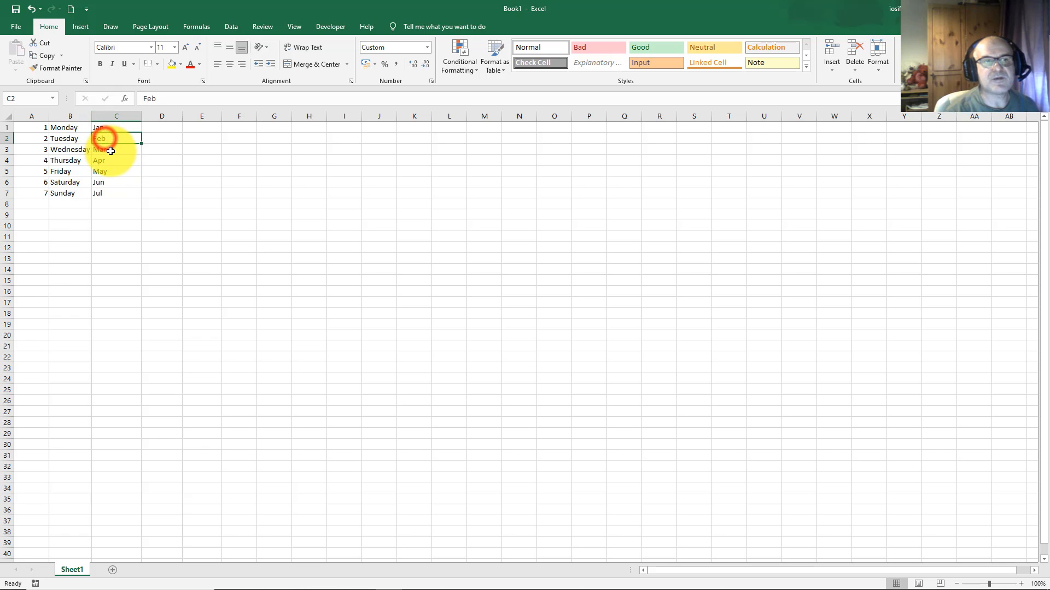
click(110, 150)
click(114, 195)
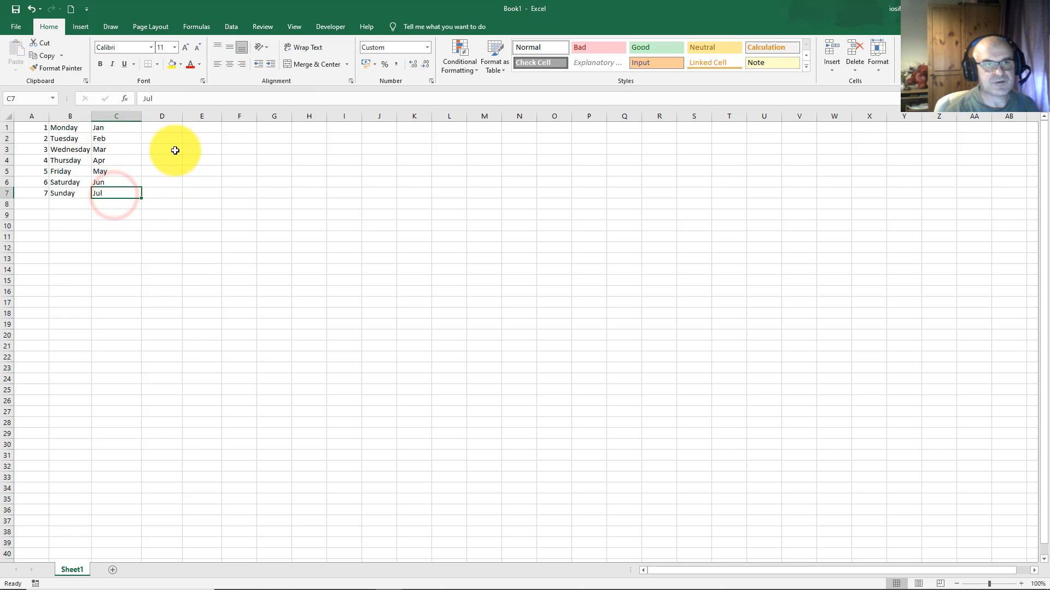
Step: Widen column D slightly and enter the date 11-feb-2021 in D1
drag(182, 117, 186, 119)
drag(195, 122, 195, 121)
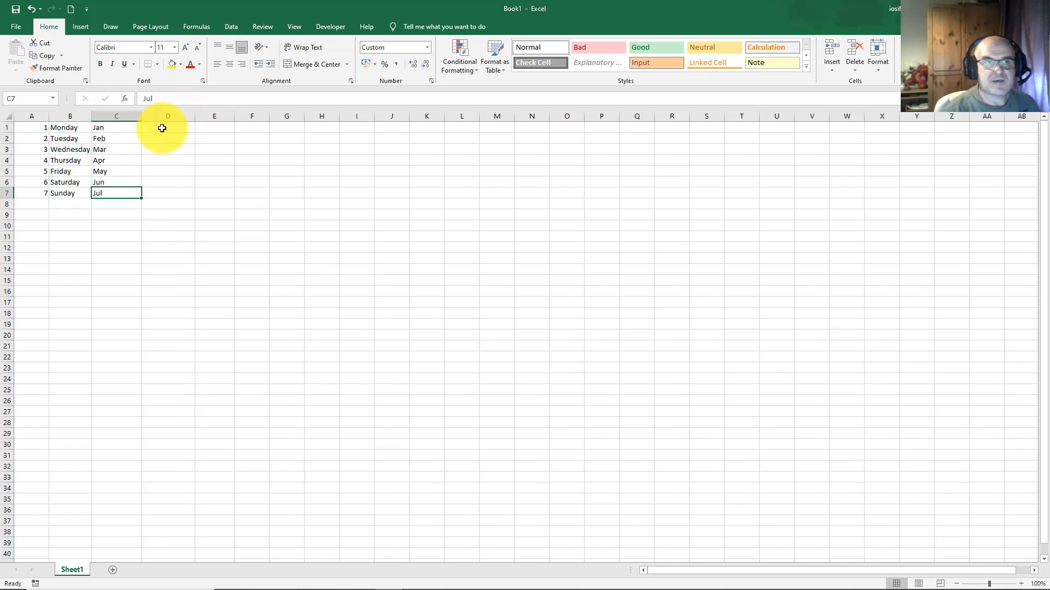
click(162, 127)
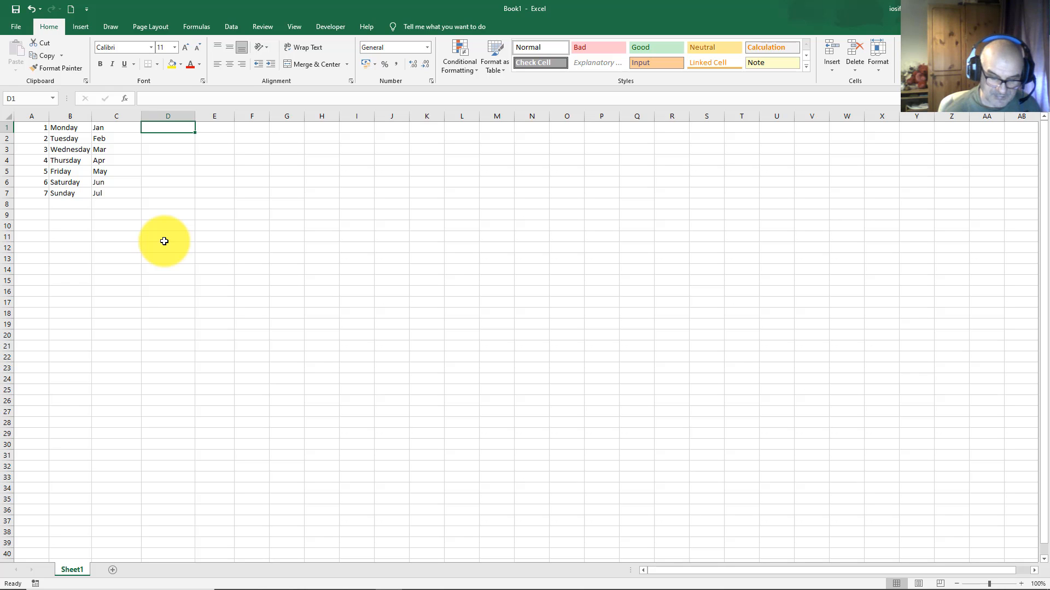
text(11-fe)
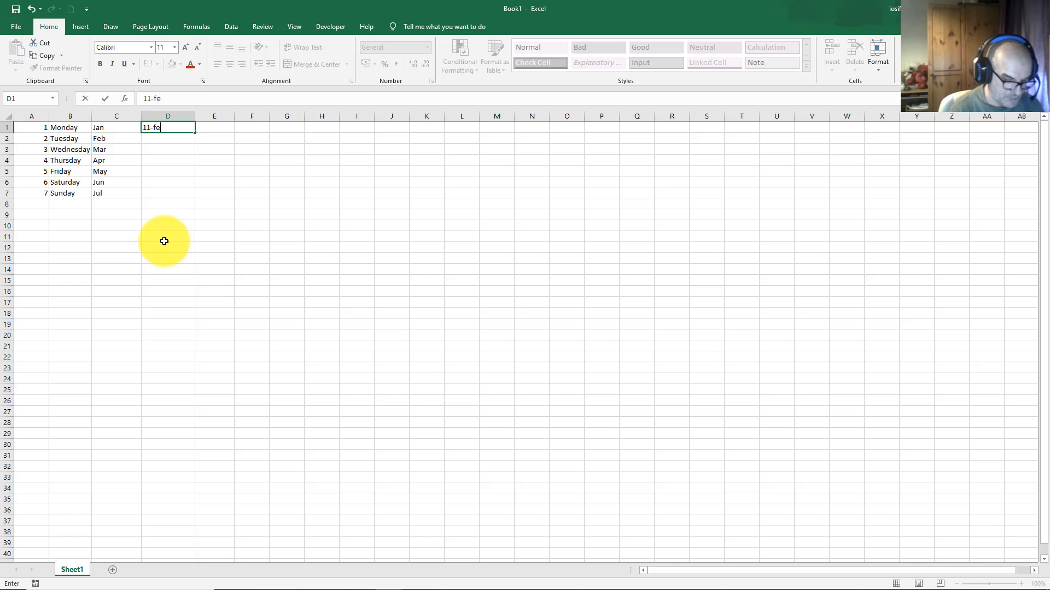
text(b-2021)
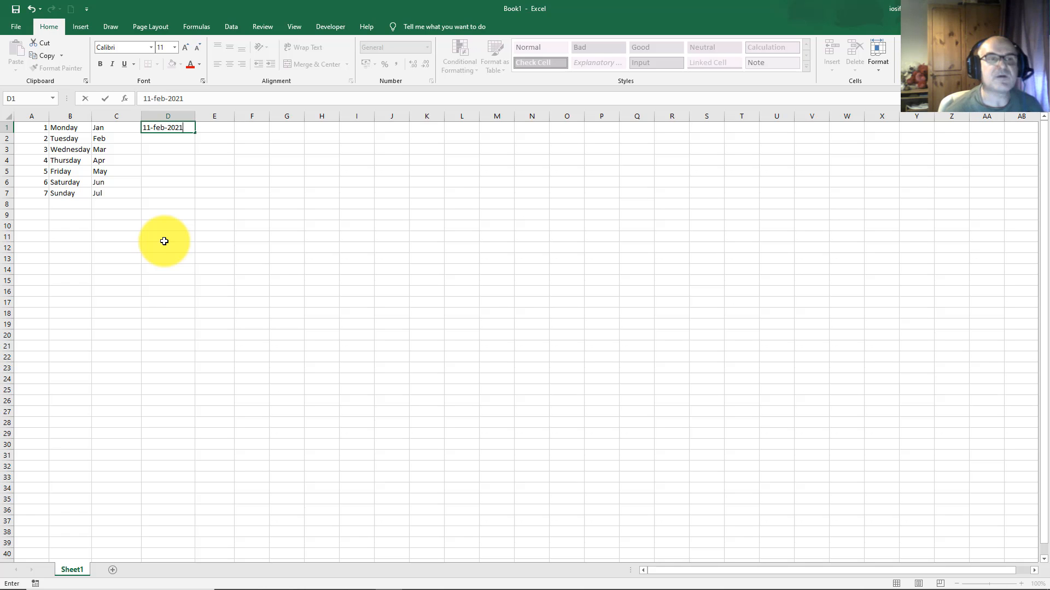
key(ctrl+Return)
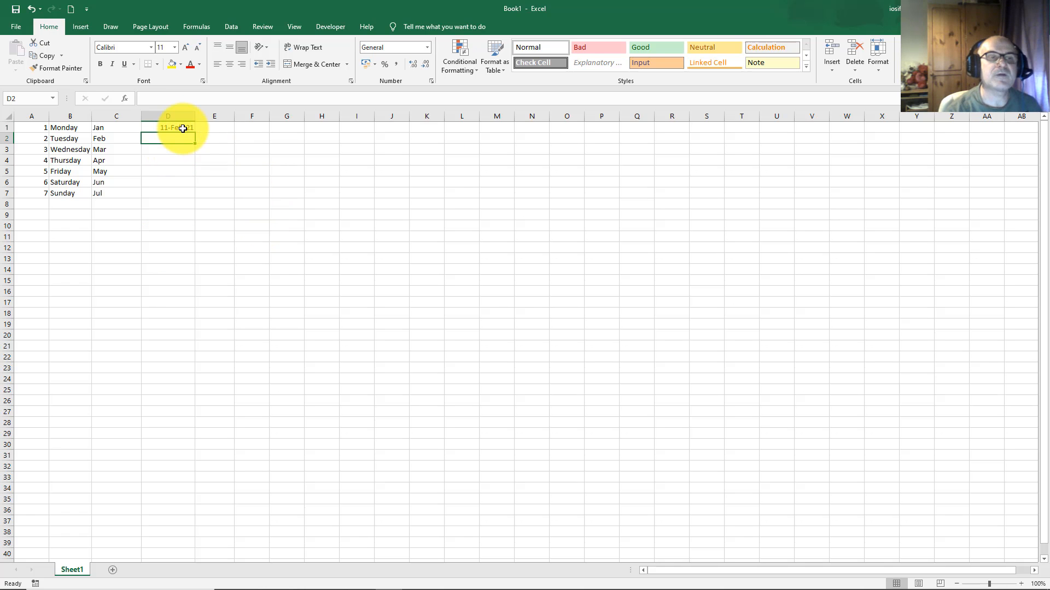
Step: Fill the date down from D1 to D7 as a daily series and check individual dates
click(187, 130)
drag(195, 133, 194, 199)
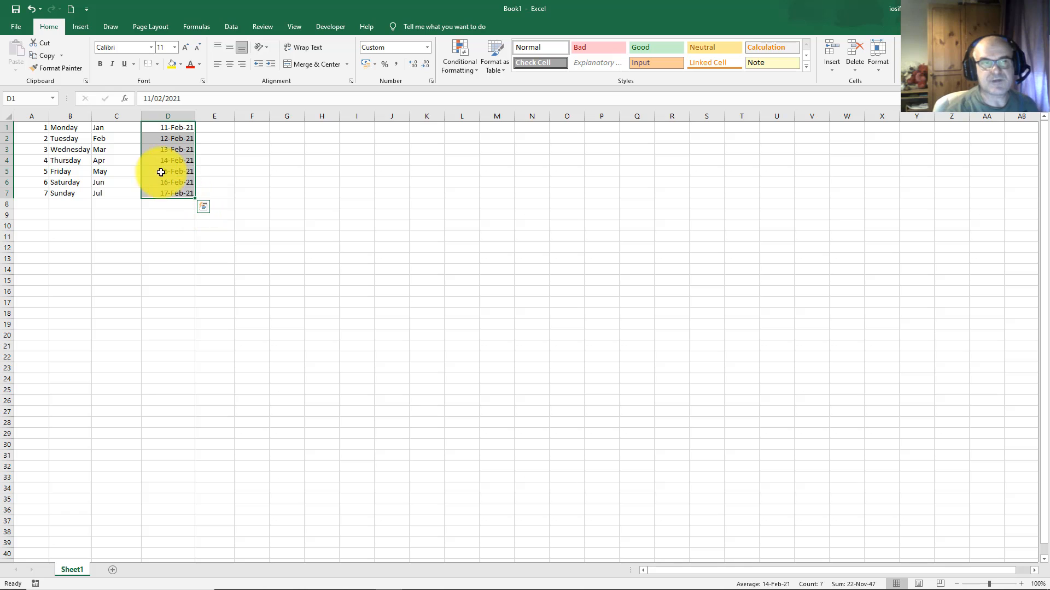
click(173, 138)
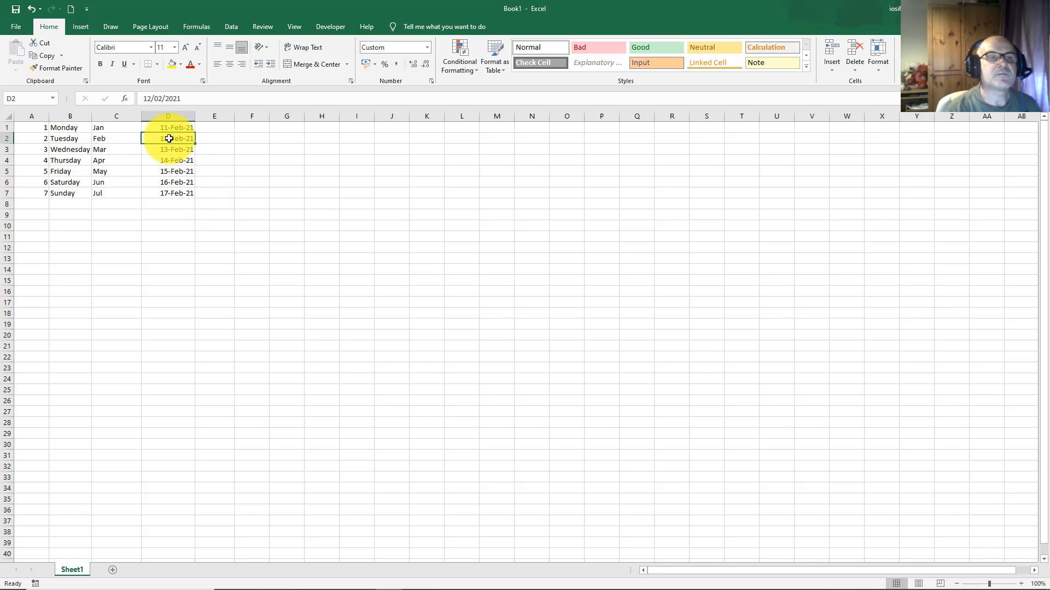
click(175, 149)
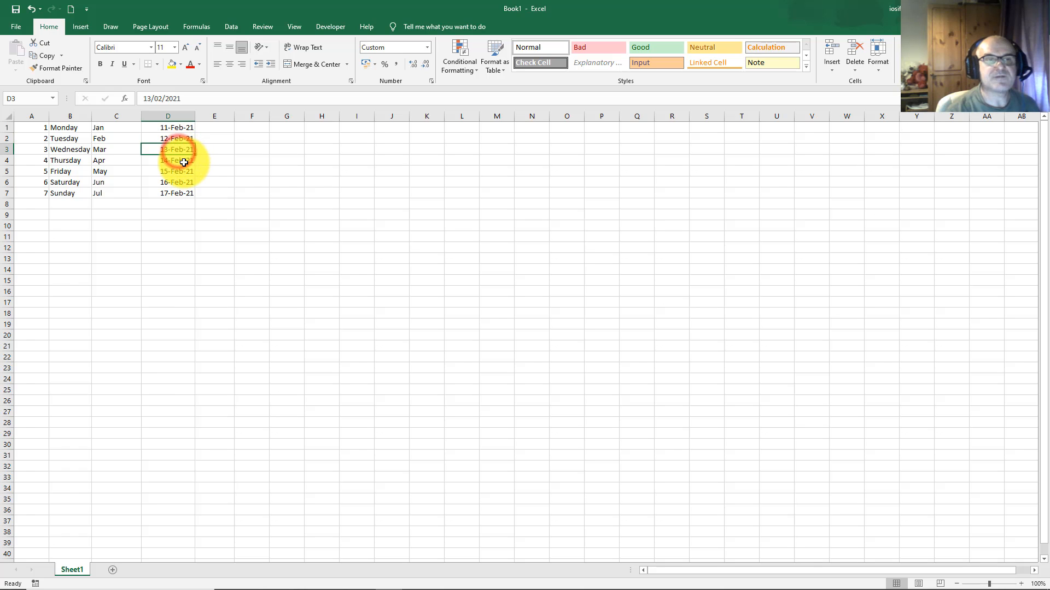
click(180, 161)
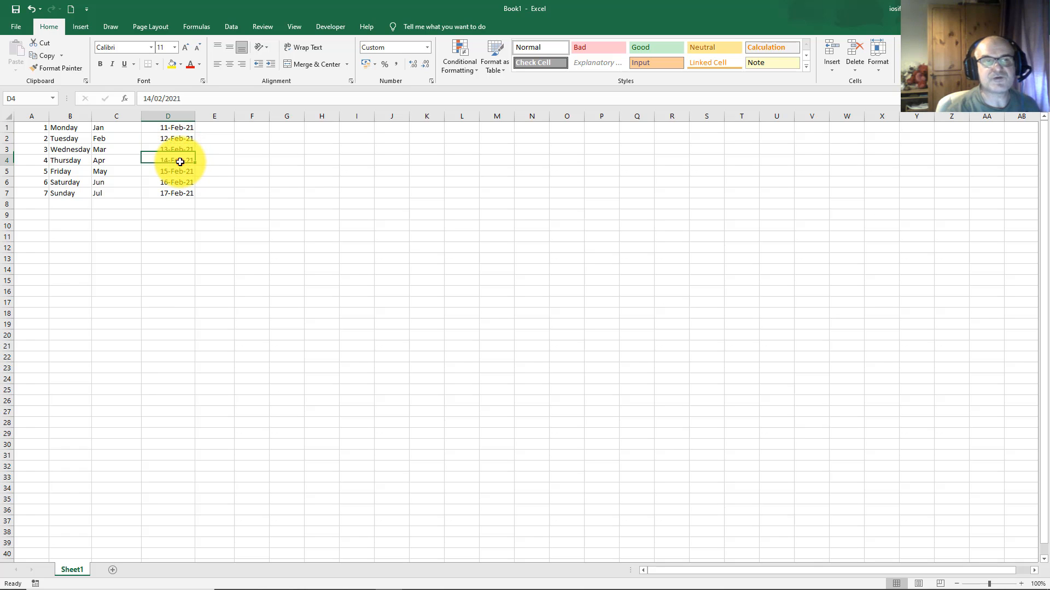
click(177, 196)
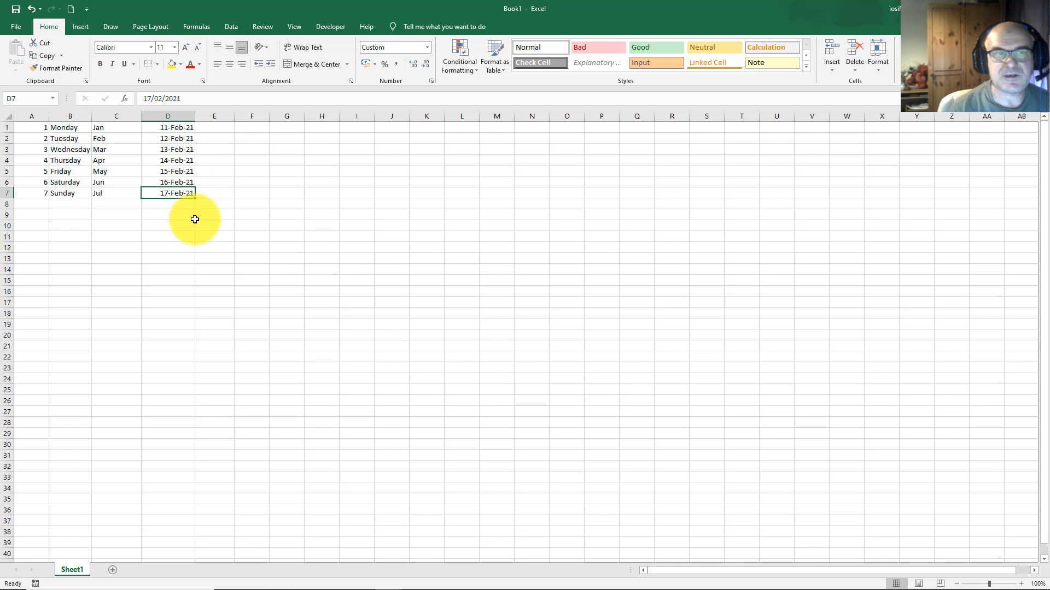
Step: Enter the word text in E1 and fill it down to E7
click(218, 128)
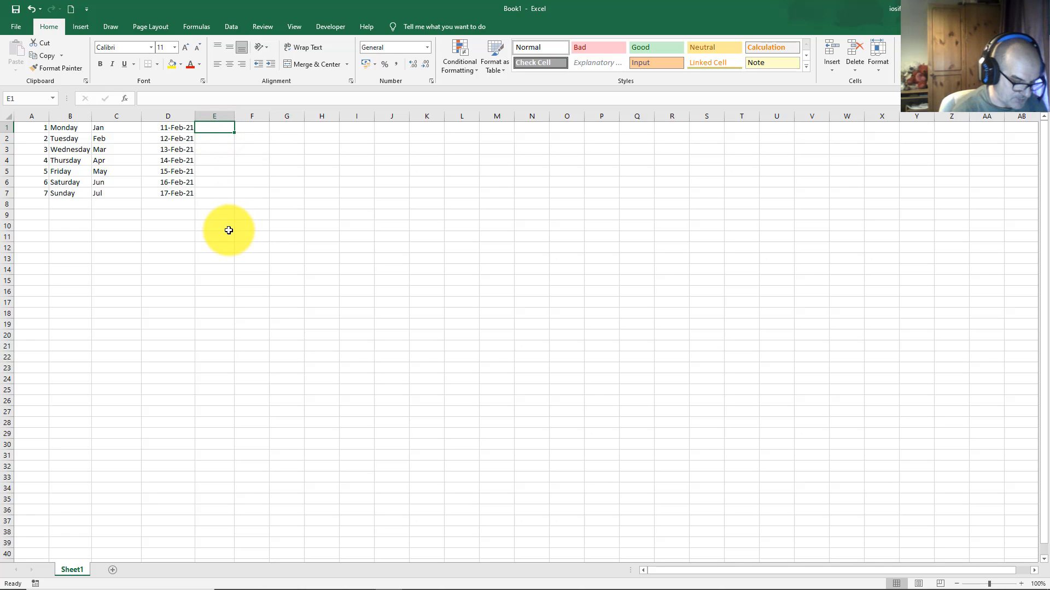
text(text)
key(Return)
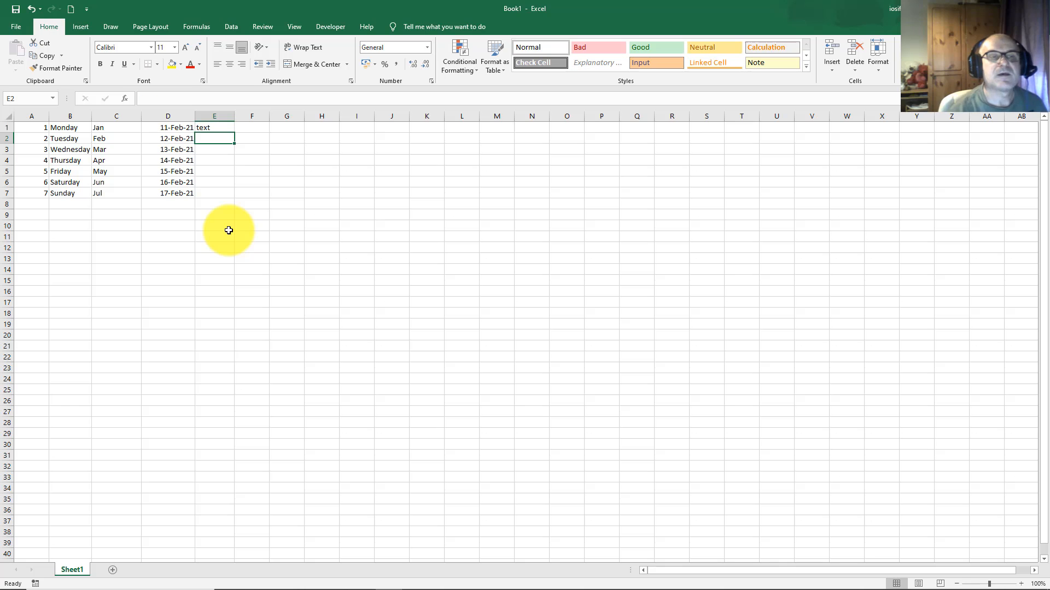
click(216, 129)
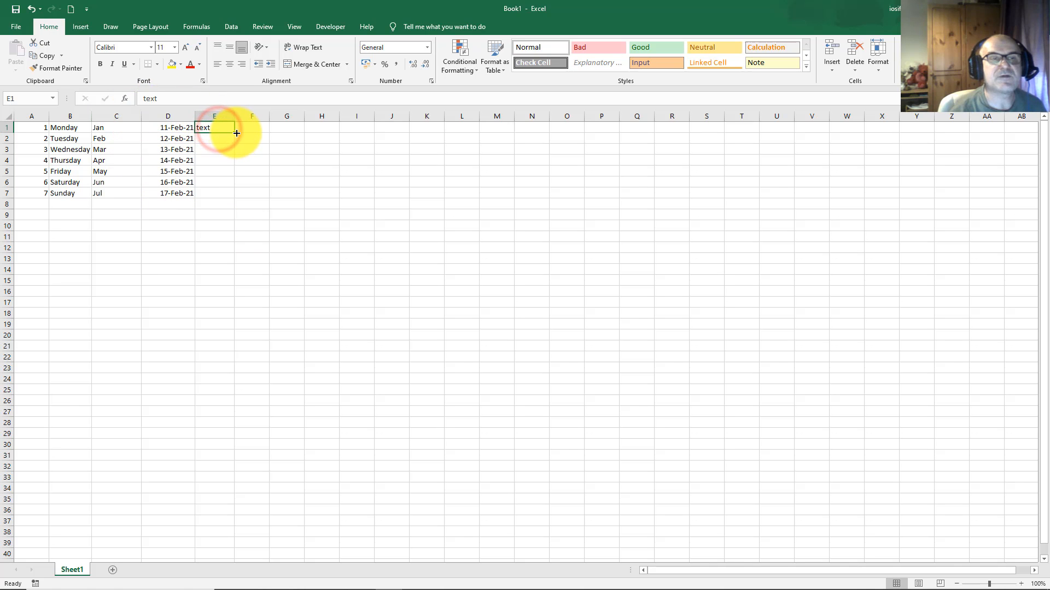
drag(236, 134, 230, 199)
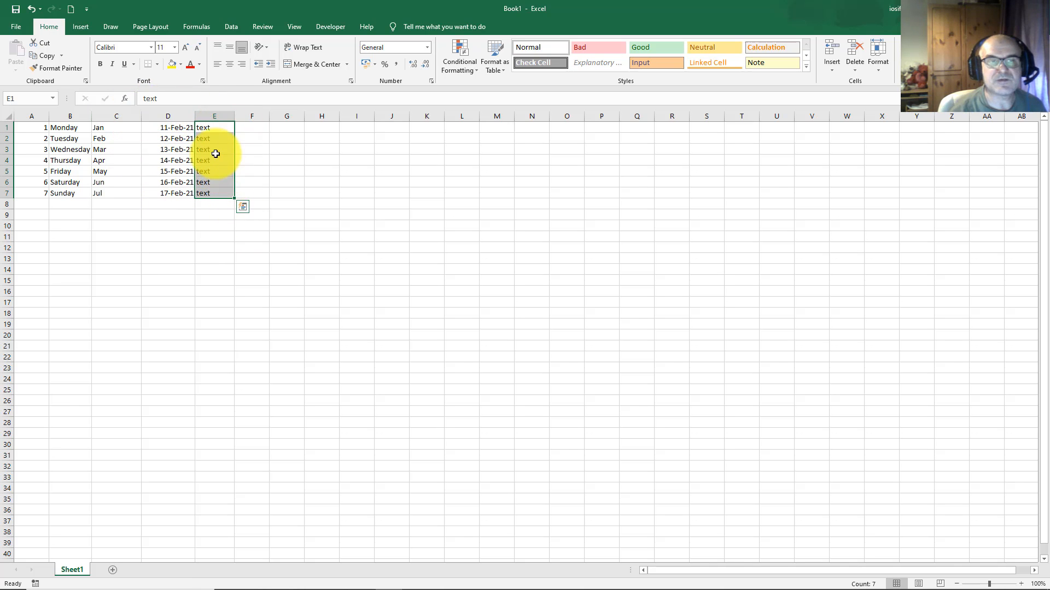
Step: Disable the fill handle and cell drag-and-drop in the advanced editing options
click(210, 185)
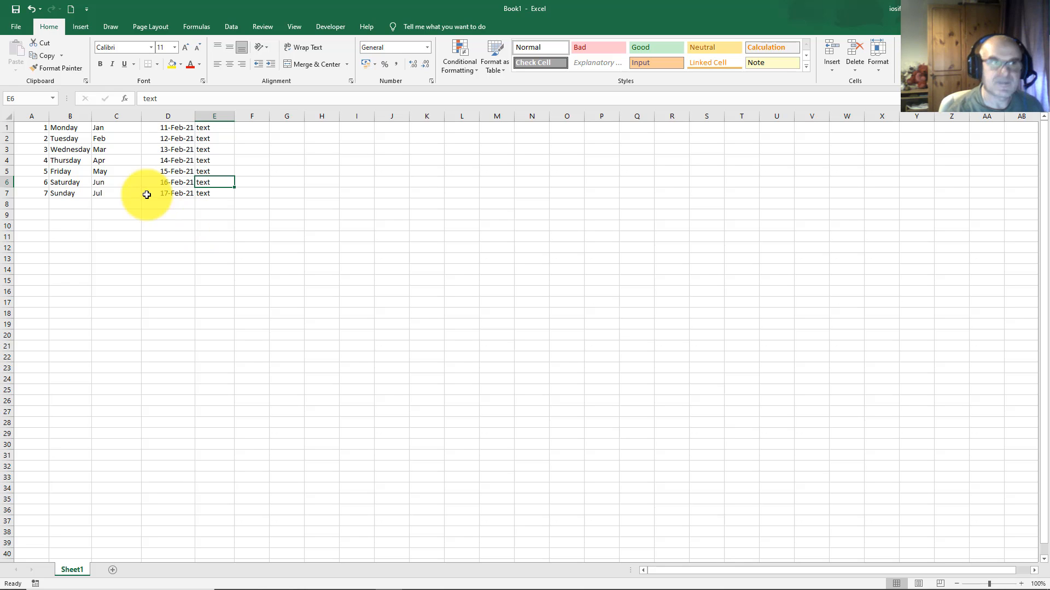
click(17, 30)
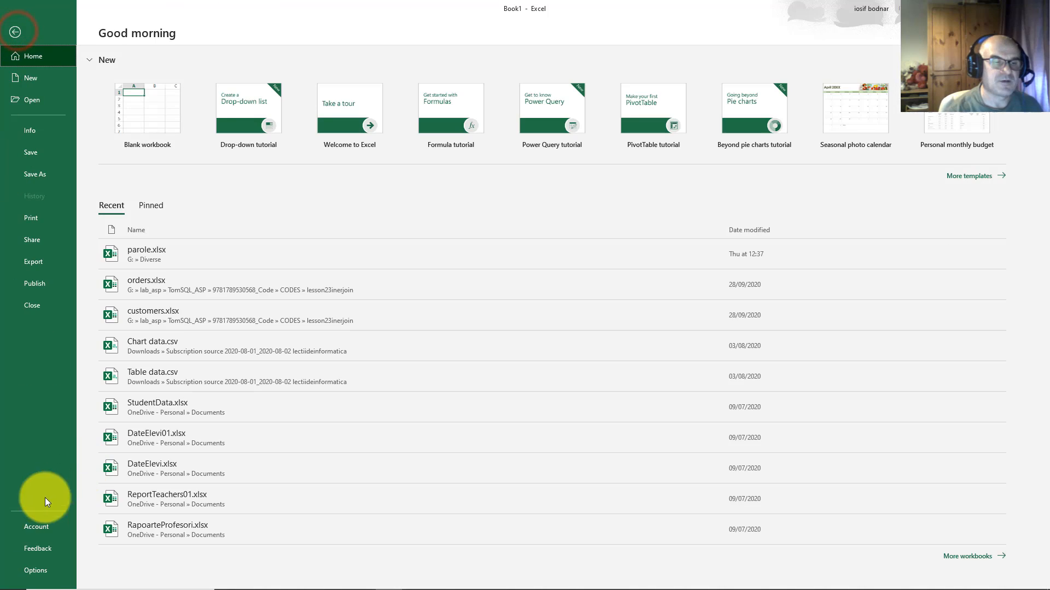
click(47, 569)
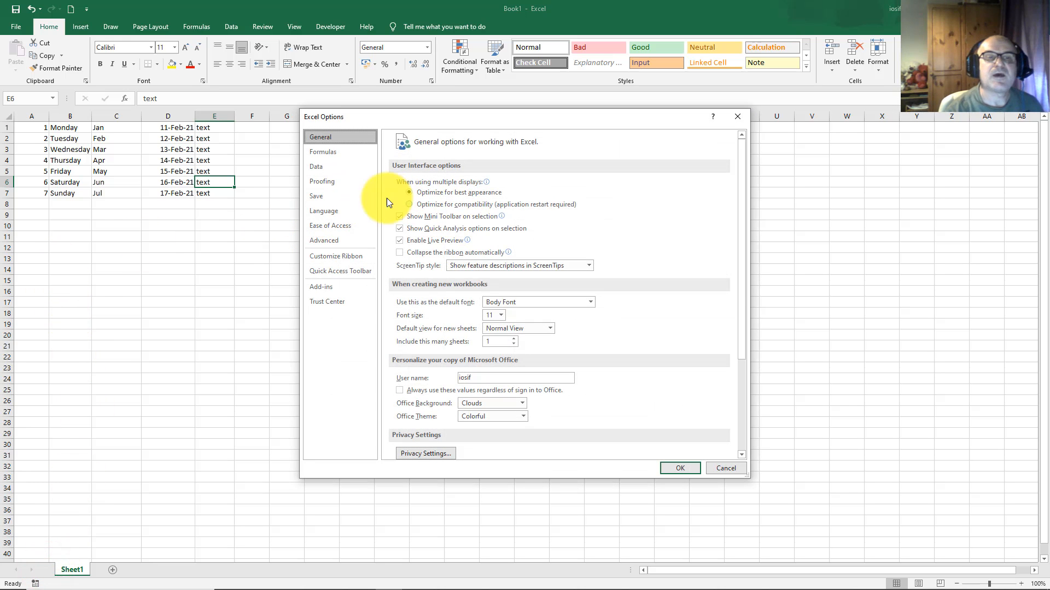
click(329, 241)
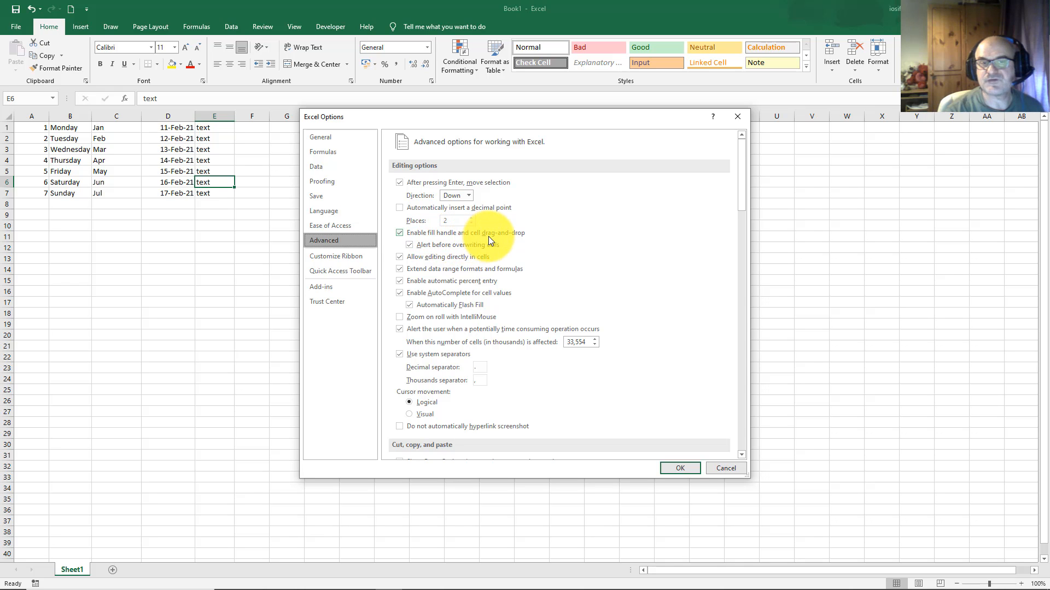
click(399, 234)
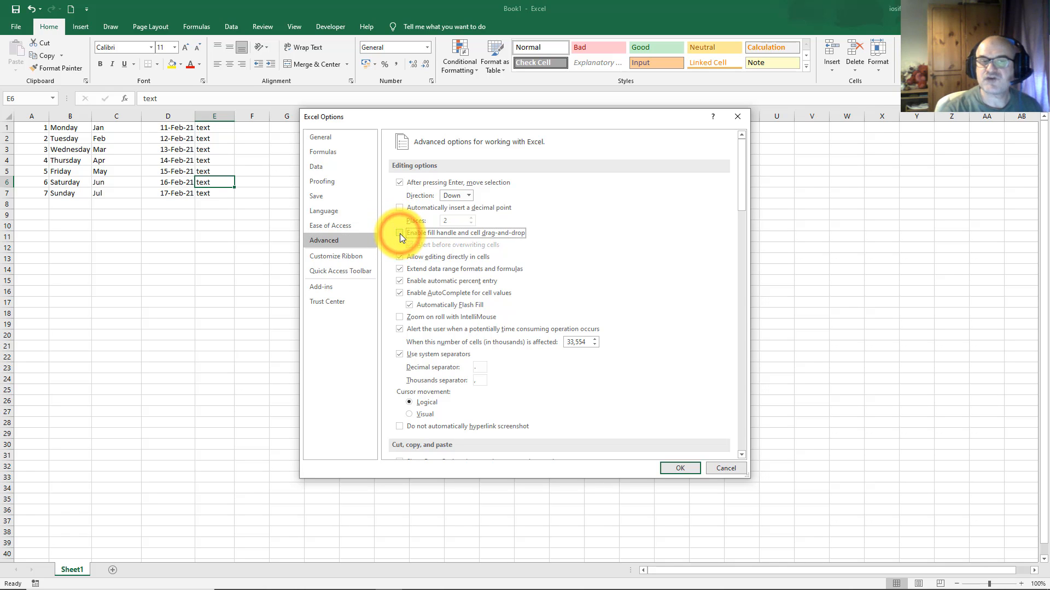
click(680, 468)
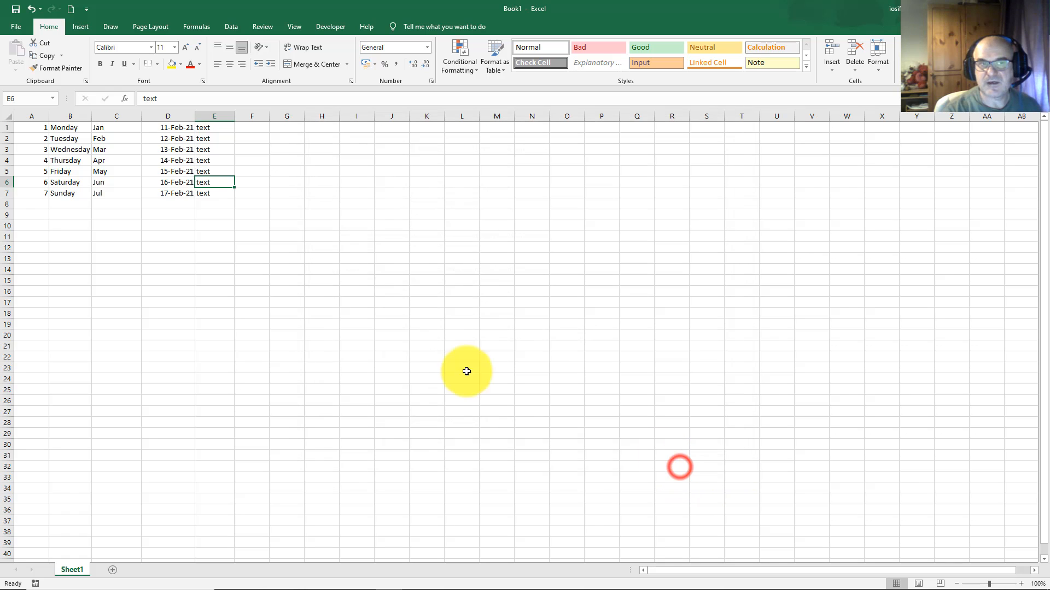
Step: Enter the numbers 1 and 2 in cells G2 and G3
click(279, 141)
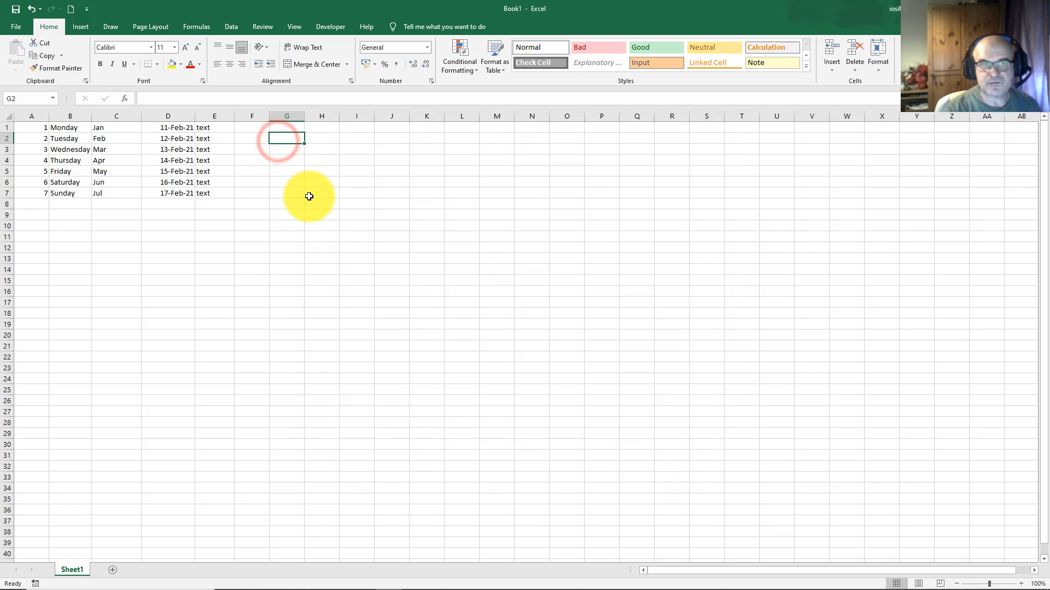
text(1)
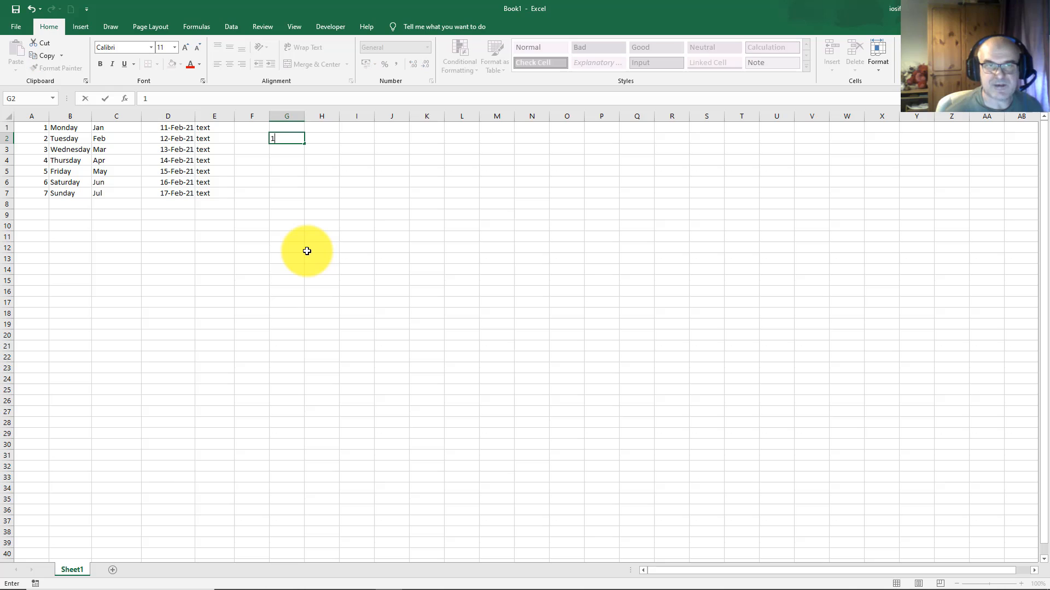
key(Return)
text(2)
key(Return)
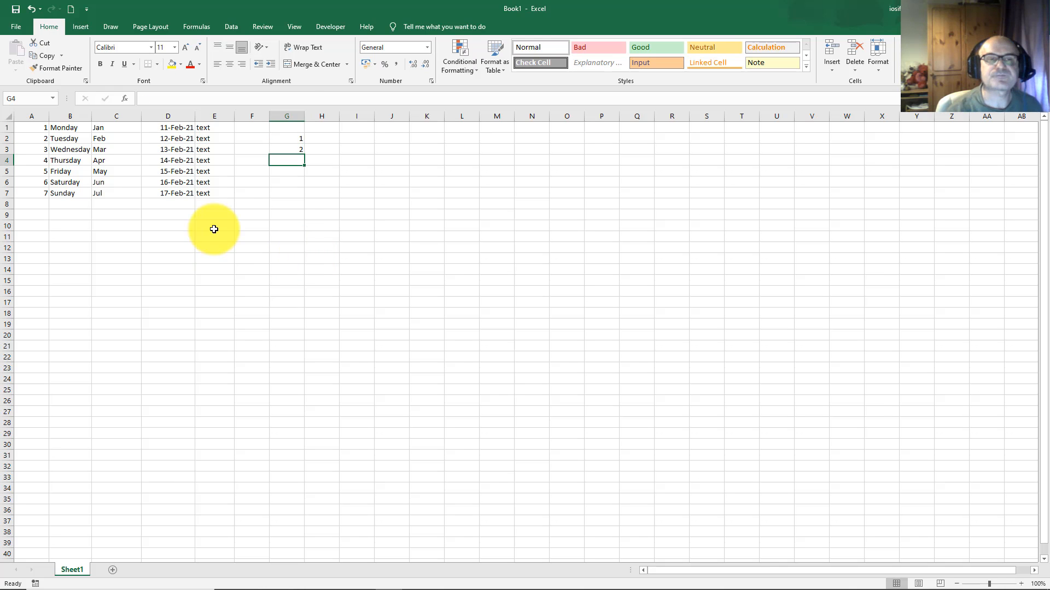
Step: Try to fill the number series from G2:G3 down column G with the fill handle
drag(282, 137, 282, 147)
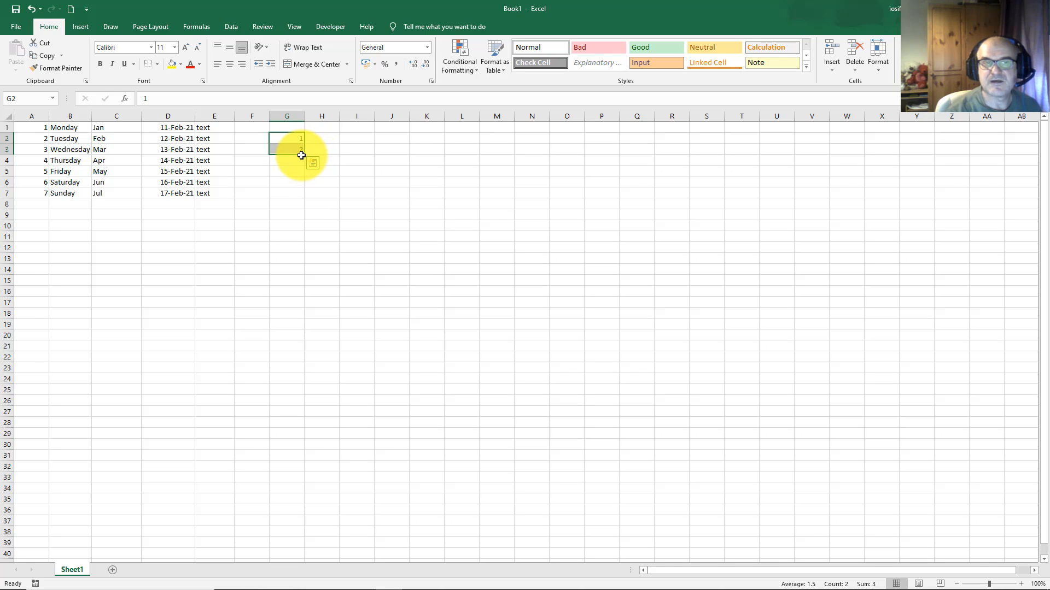
drag(301, 156, 291, 281)
drag(286, 140, 282, 258)
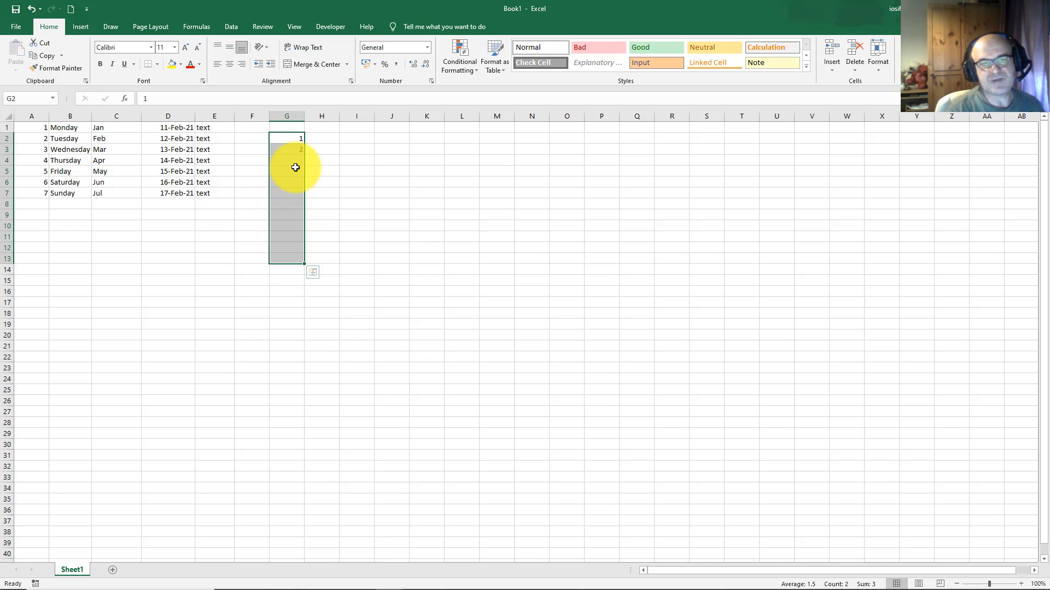
Step: Enter the weekday Monday in cell I2
click(354, 139)
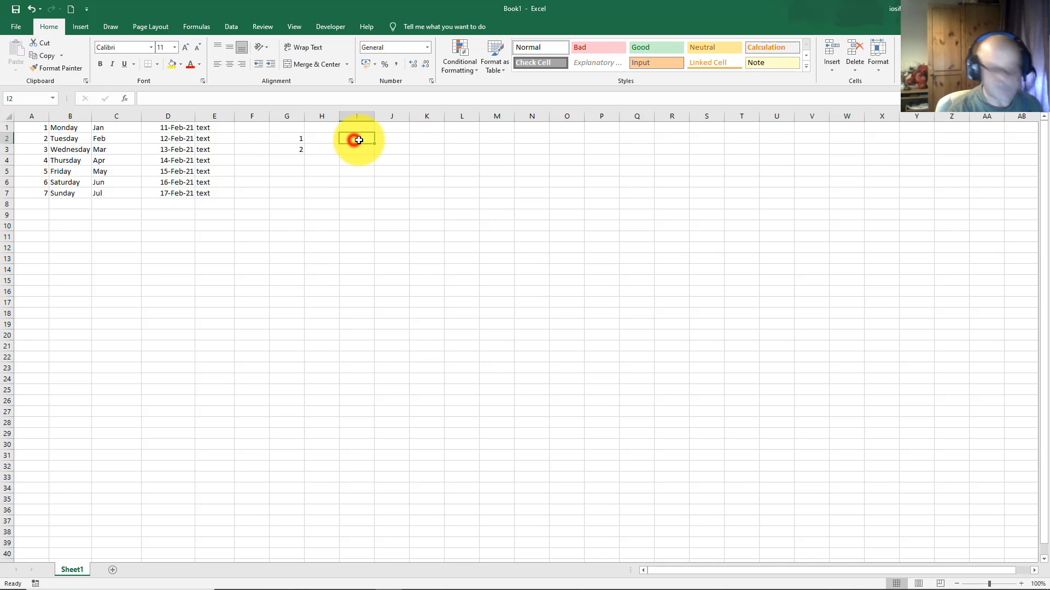
text(Monday)
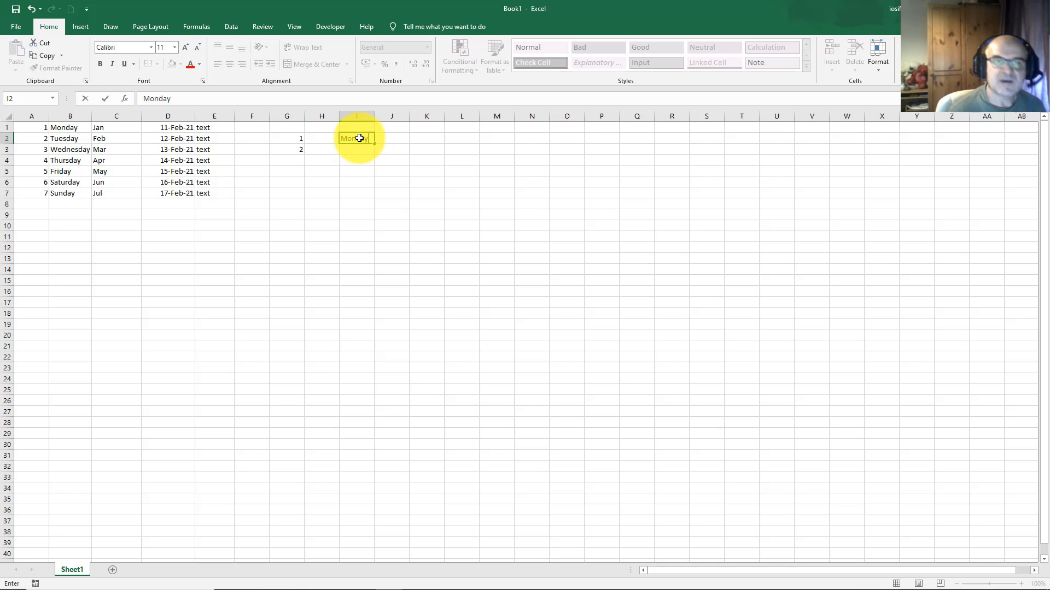
key(Return)
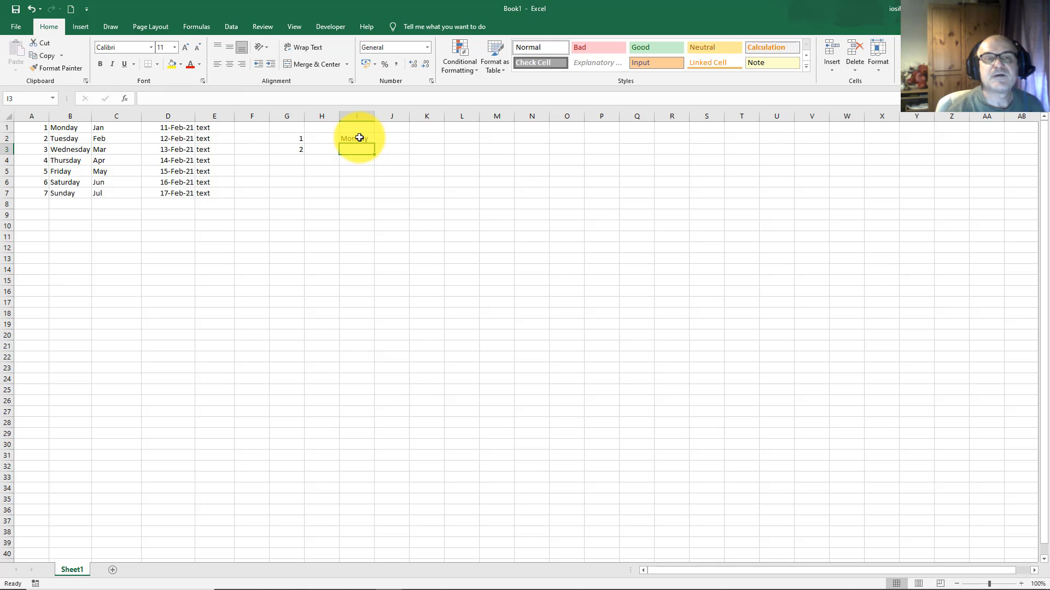
Step: Try to fill the weekday from I2 down to I8 with the fill handle
click(360, 137)
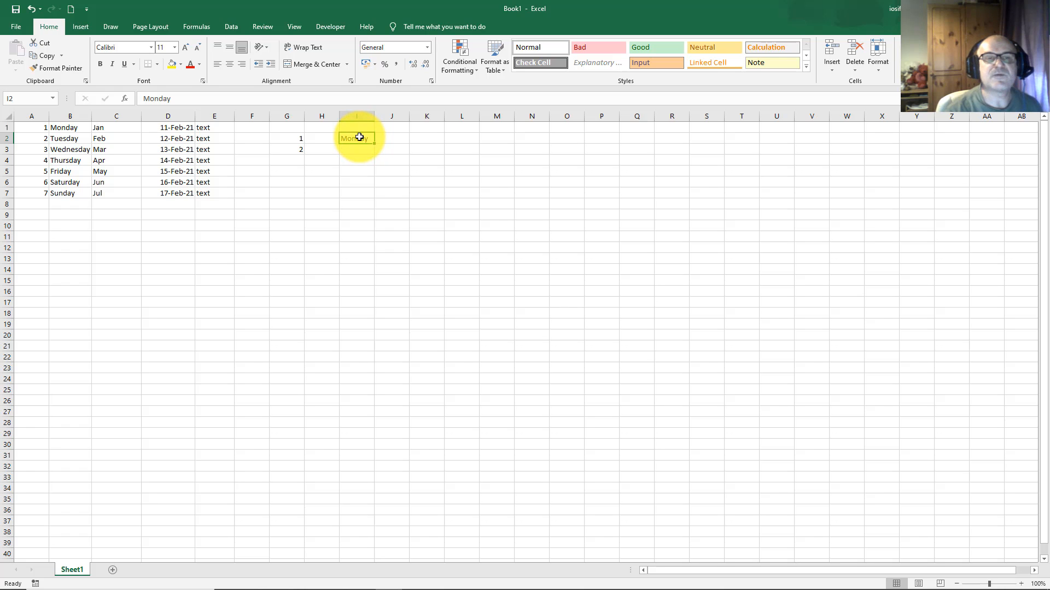
drag(359, 137, 363, 161)
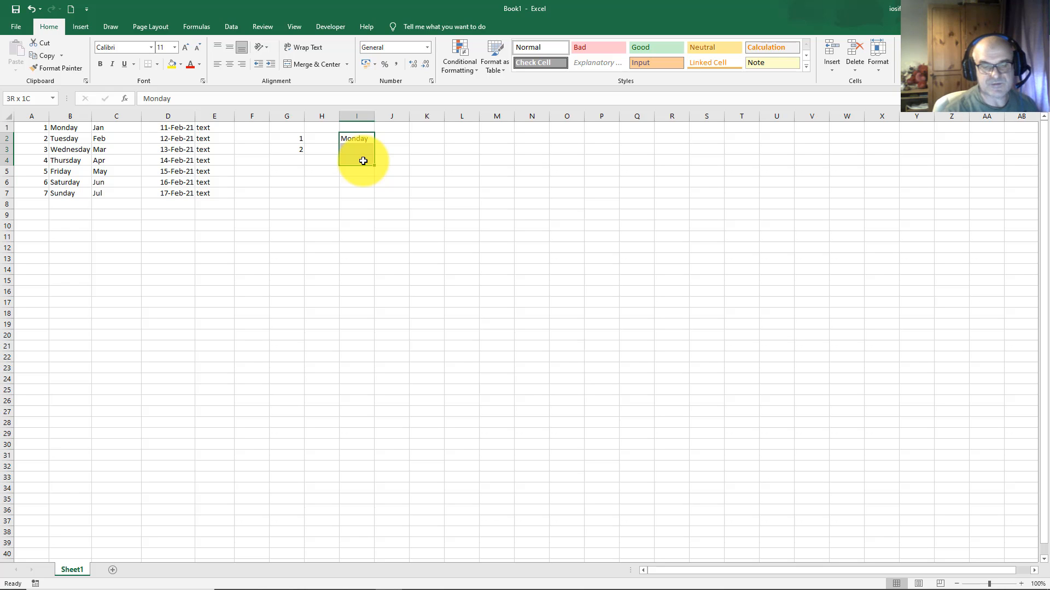
drag(363, 161, 363, 199)
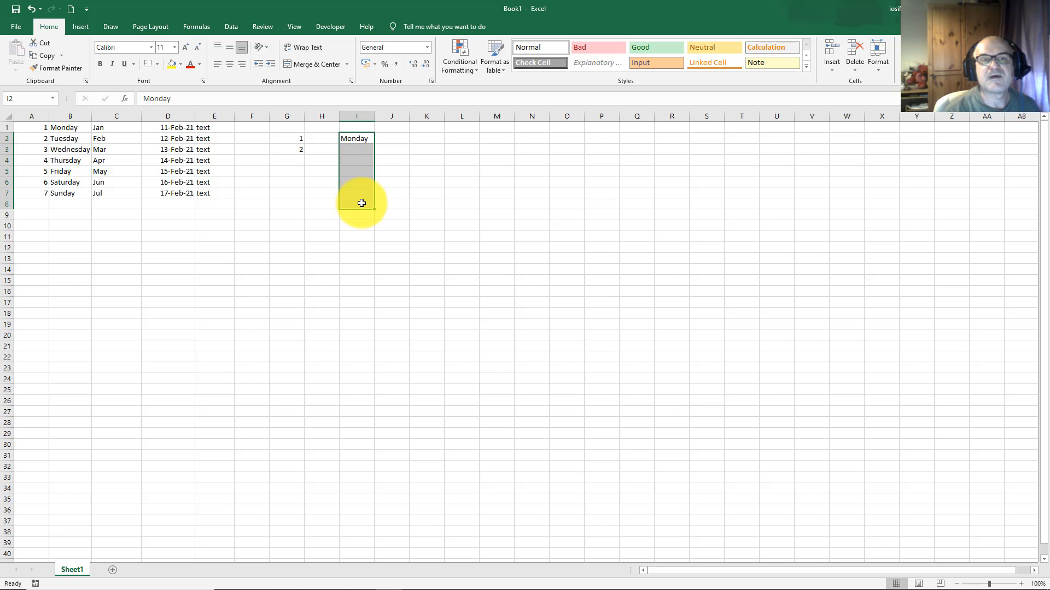
click(358, 153)
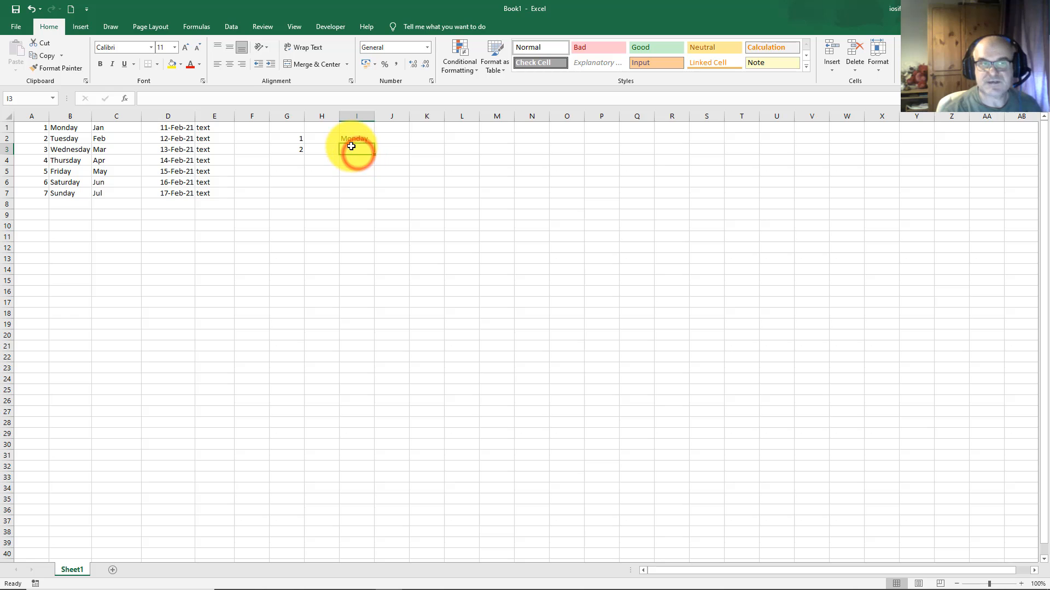
Step: Enable the fill handle and cell drag-and-drop again in the advanced editing options
click(15, 26)
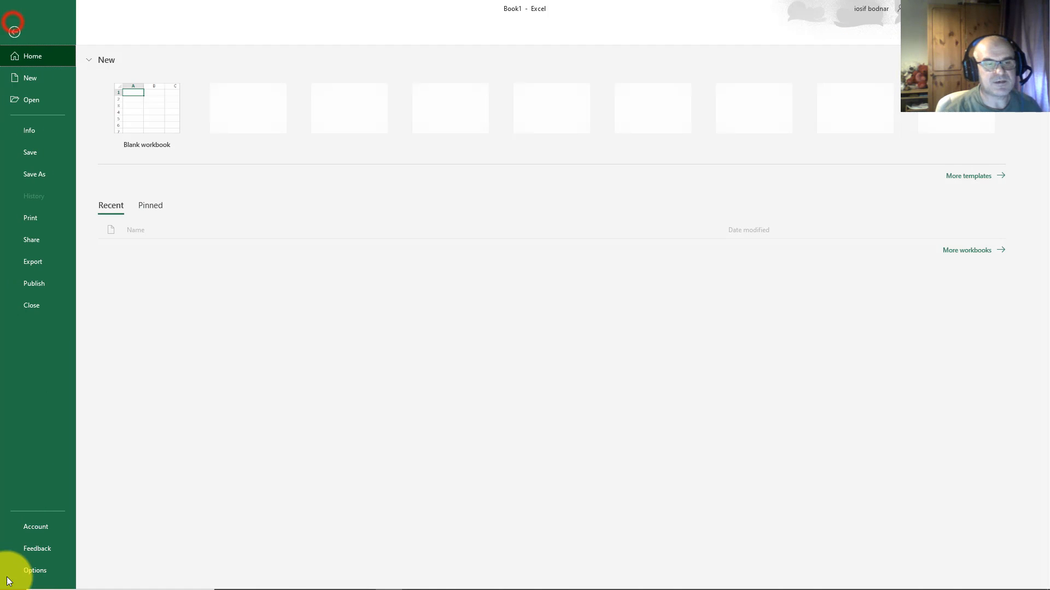
click(33, 568)
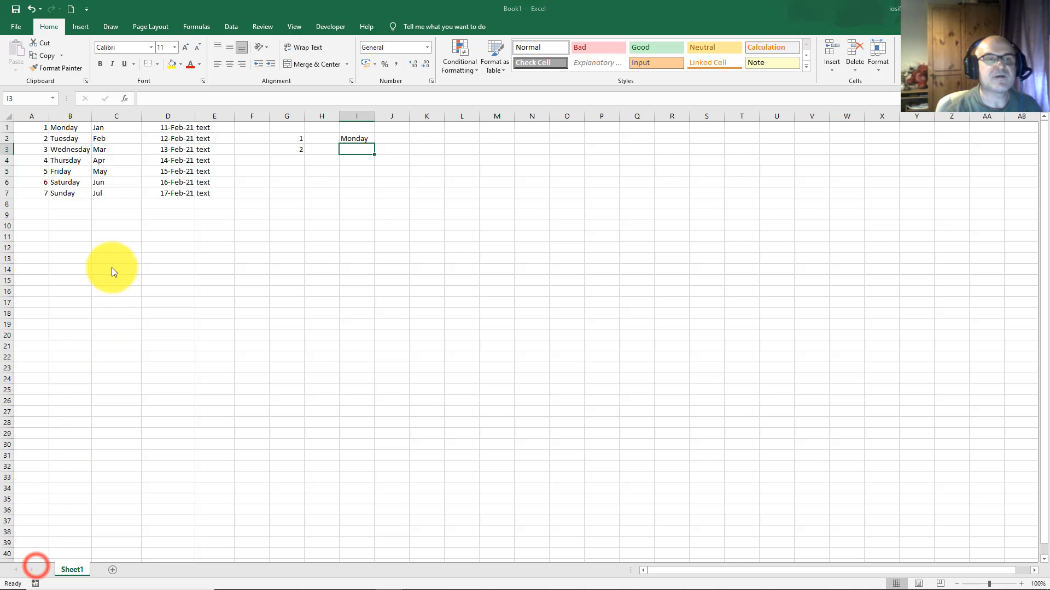
click(328, 239)
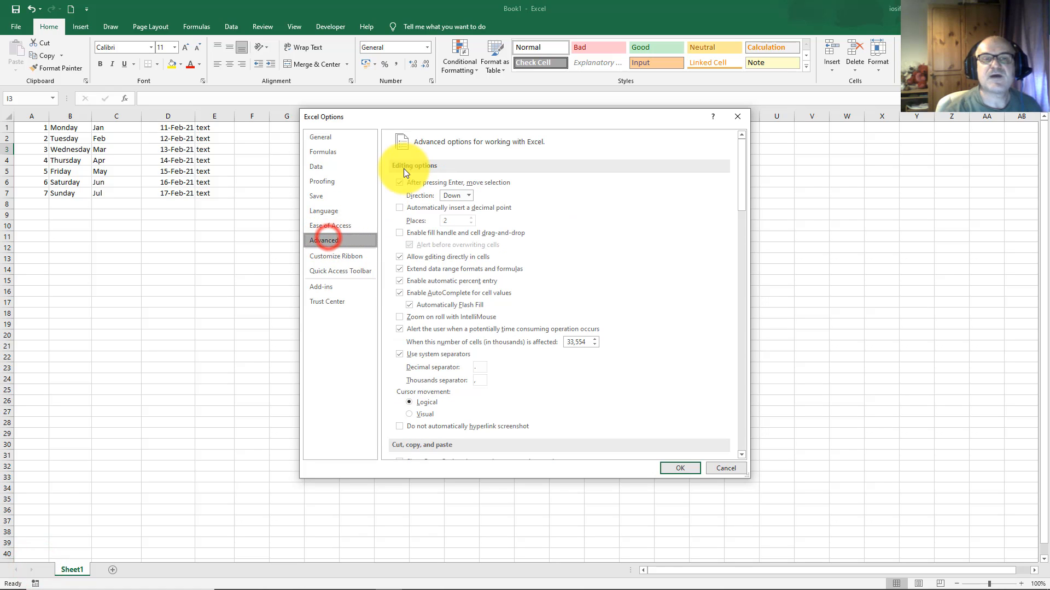
click(400, 233)
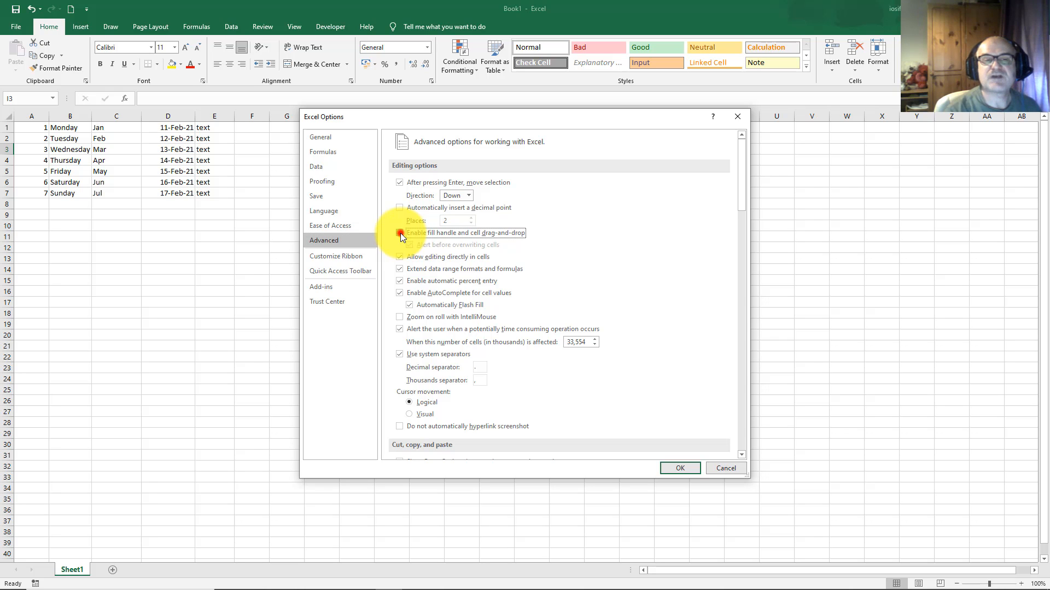
click(688, 464)
Step: Fill the number series from G2:G3 down to G13 and the weekday series from I2 down to I13
click(285, 142)
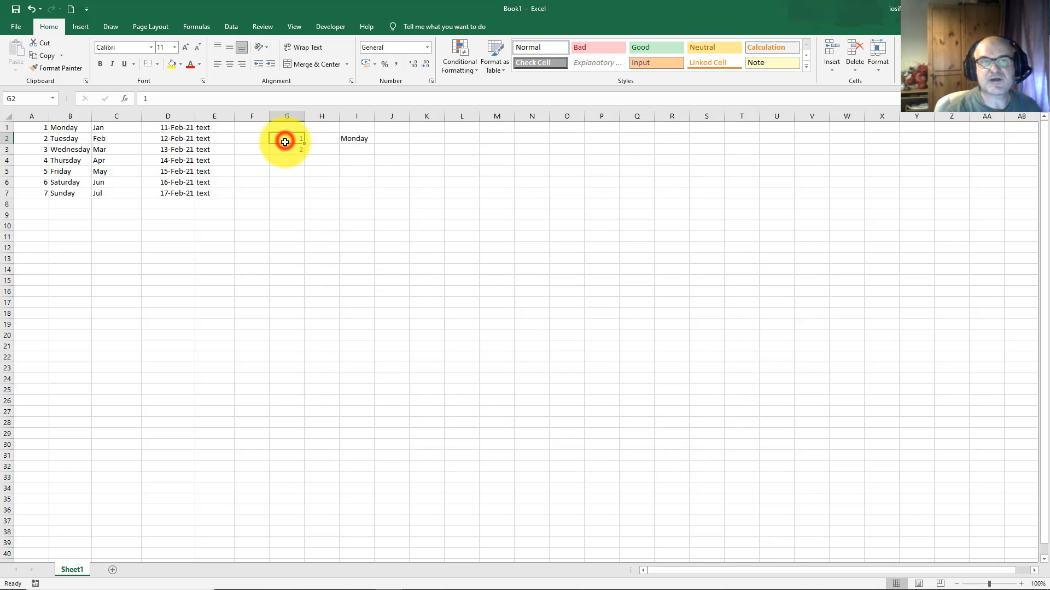
drag(285, 142, 290, 260)
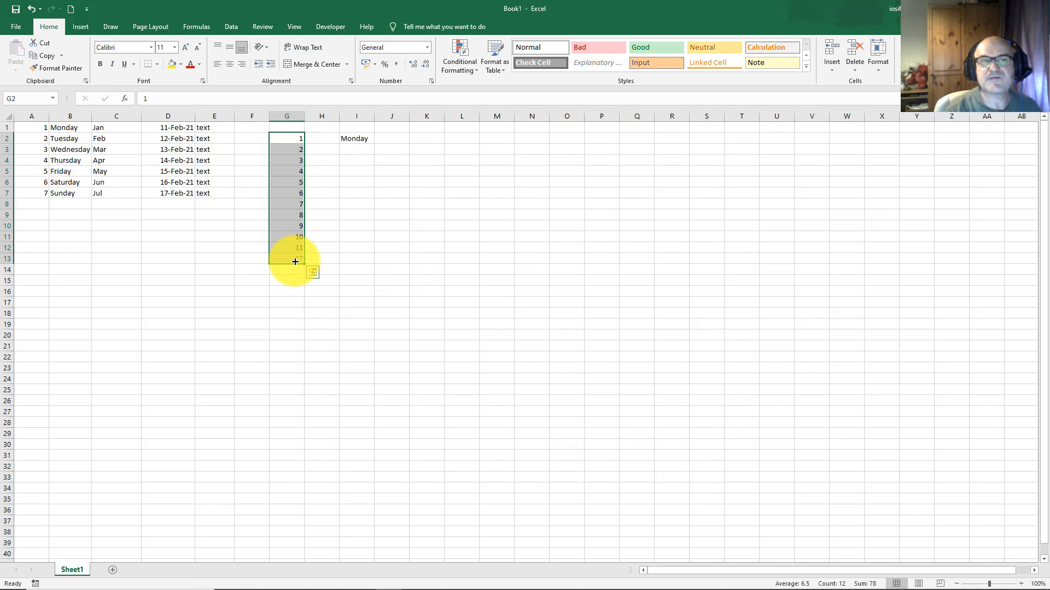
click(354, 138)
drag(374, 143, 361, 263)
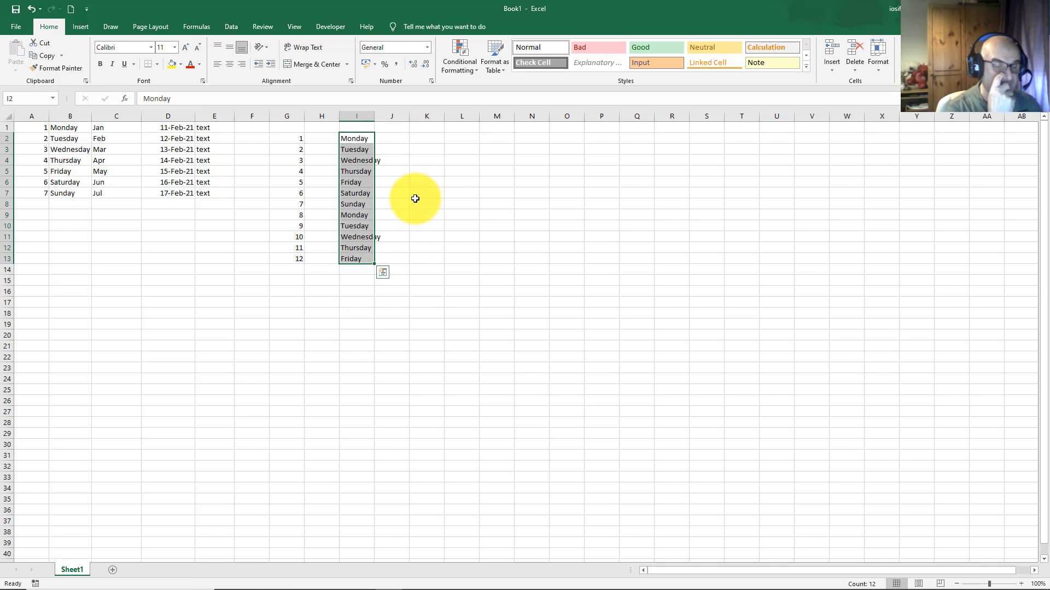